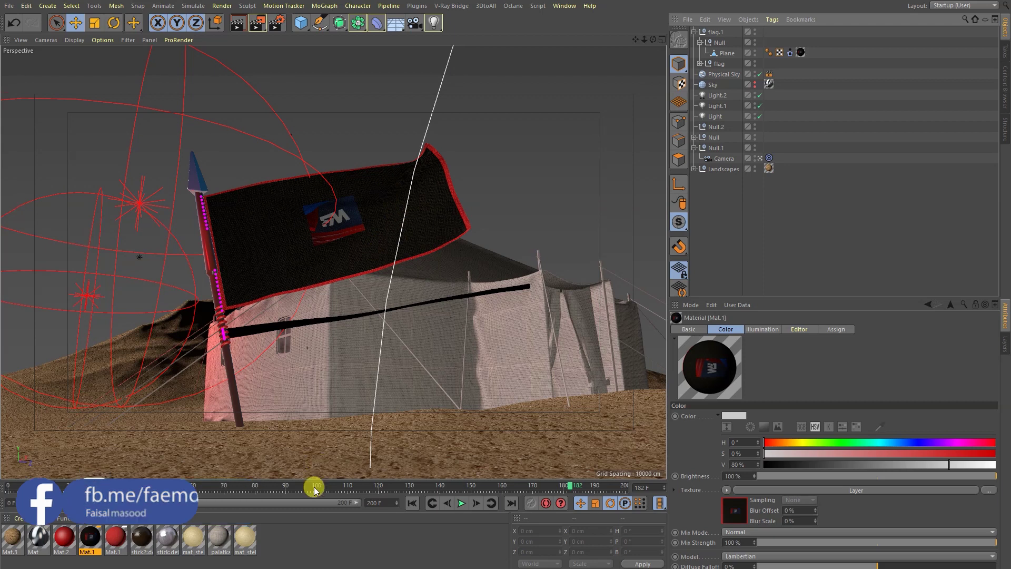
- Play the waving flag animation from the first frame through the scene camera and stop at frame 104
click(411, 503)
click(461, 503)
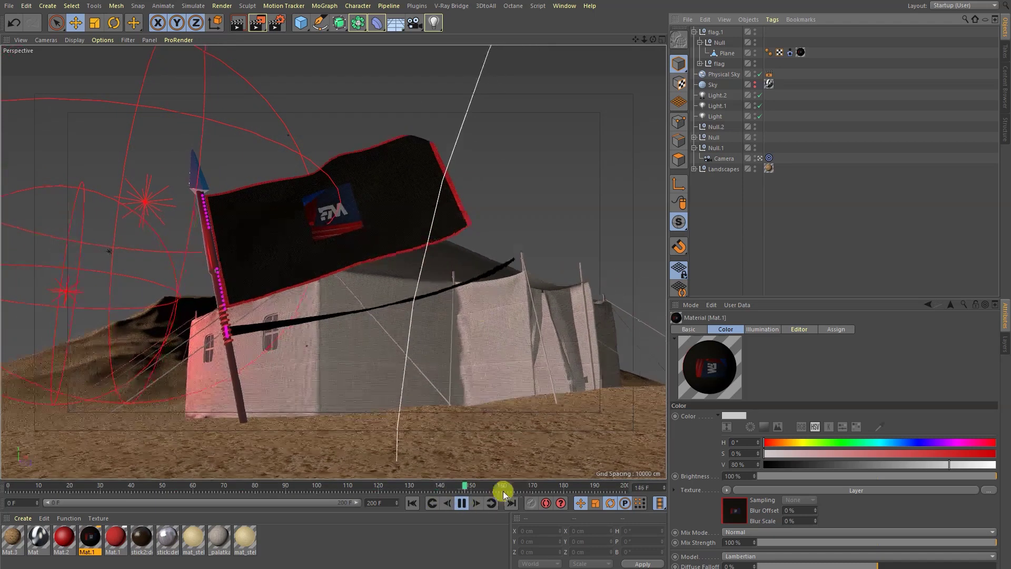
click(462, 503)
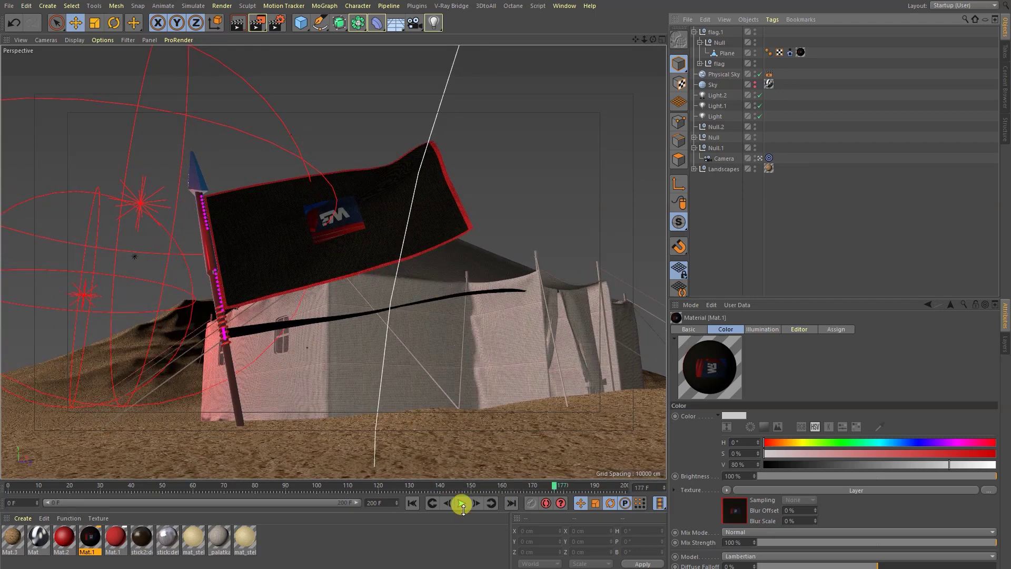
click(419, 506)
click(459, 504)
click(458, 504)
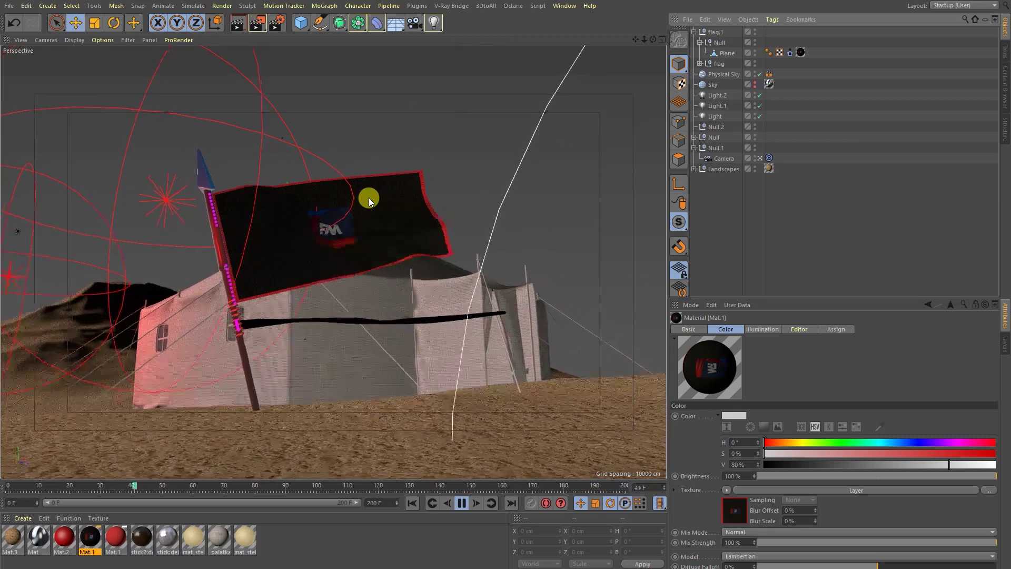
click(460, 503)
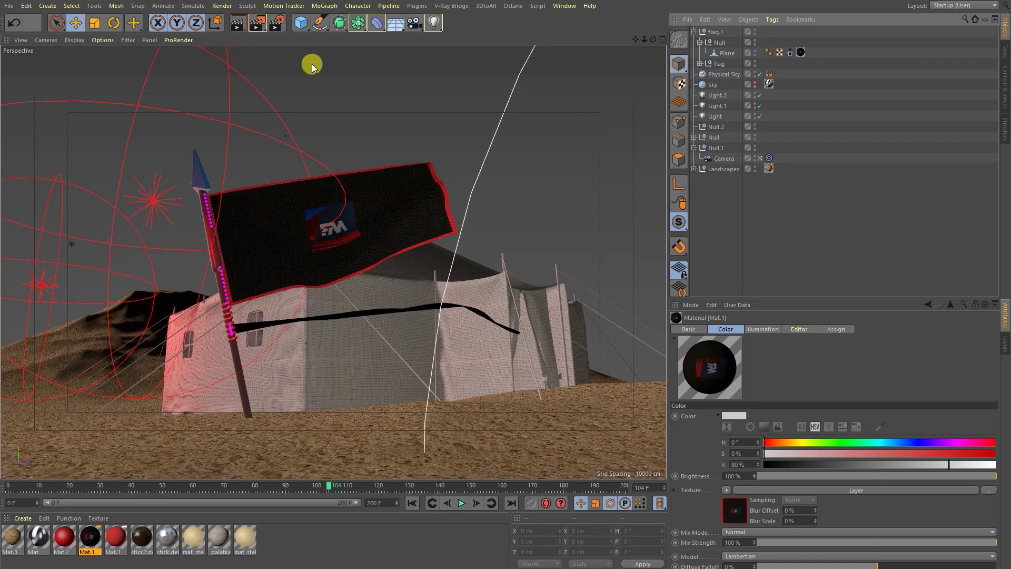
- Render the current frame in the viewport despite the missing textures, and return to the normal view
click(236, 26)
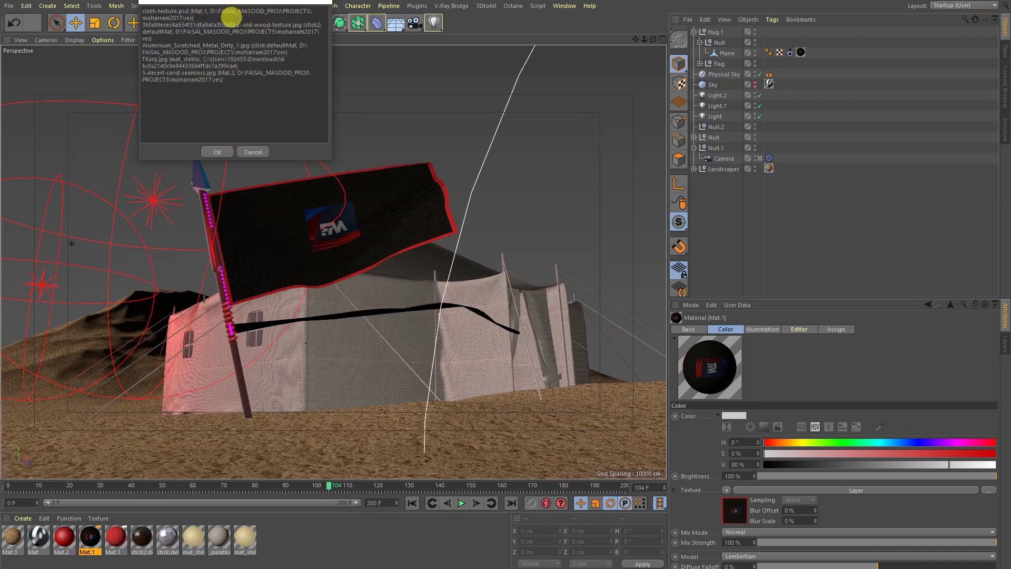
click(217, 147)
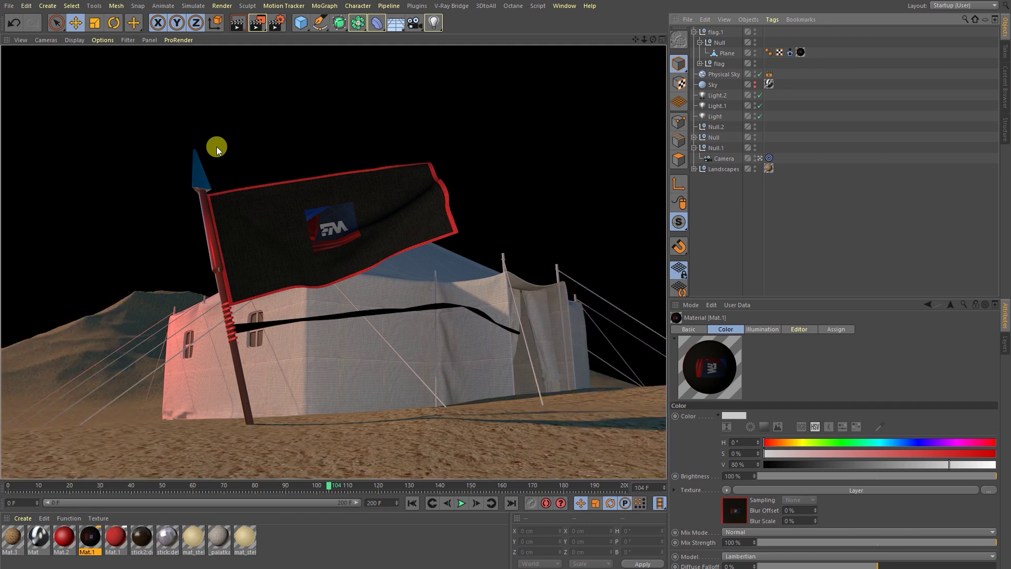
click(740, 224)
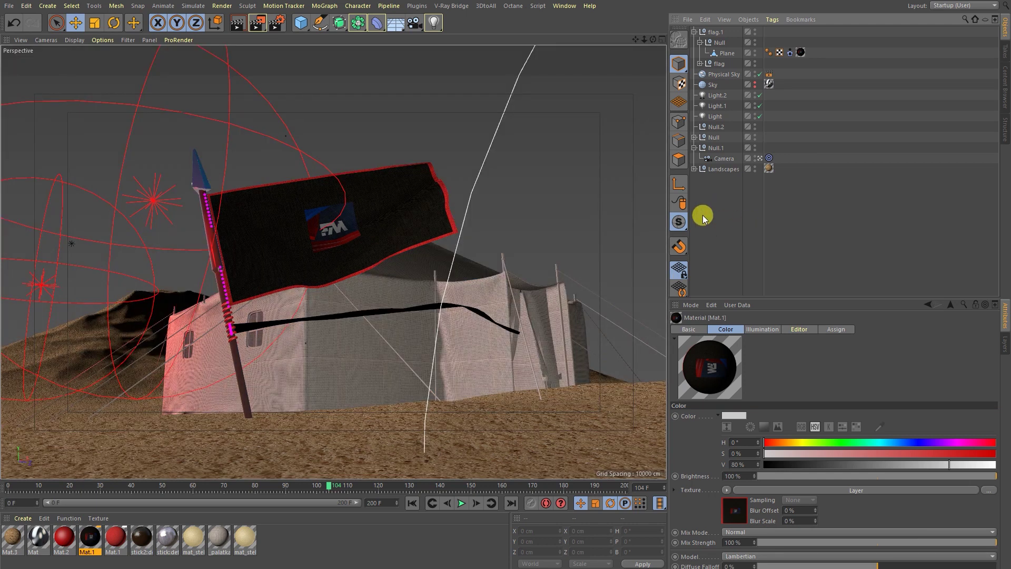
- Disable Light, Light.1 and Light.2 and render the viewport lit only by the Physical Sky
click(718, 75)
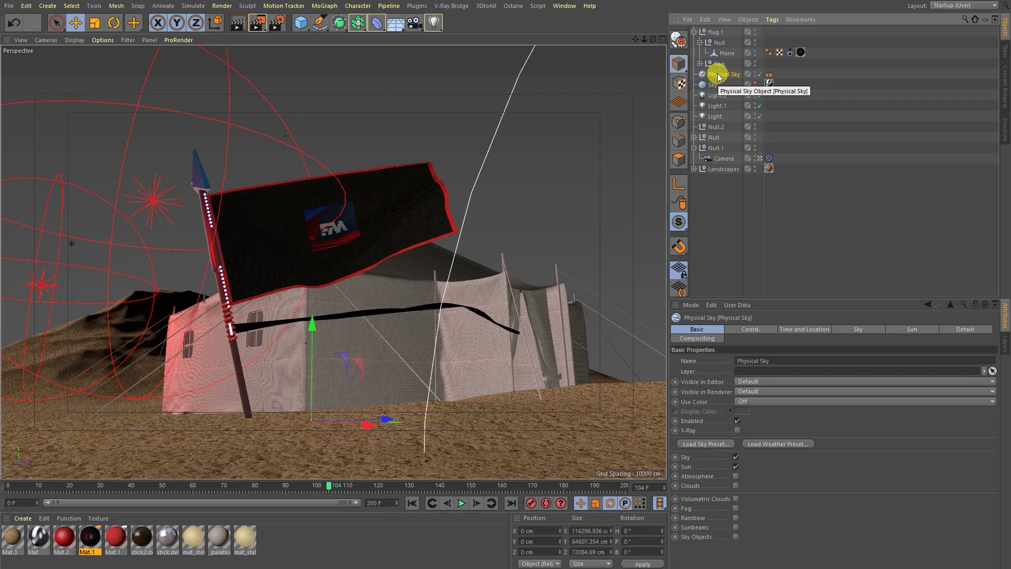
click(761, 105)
click(760, 95)
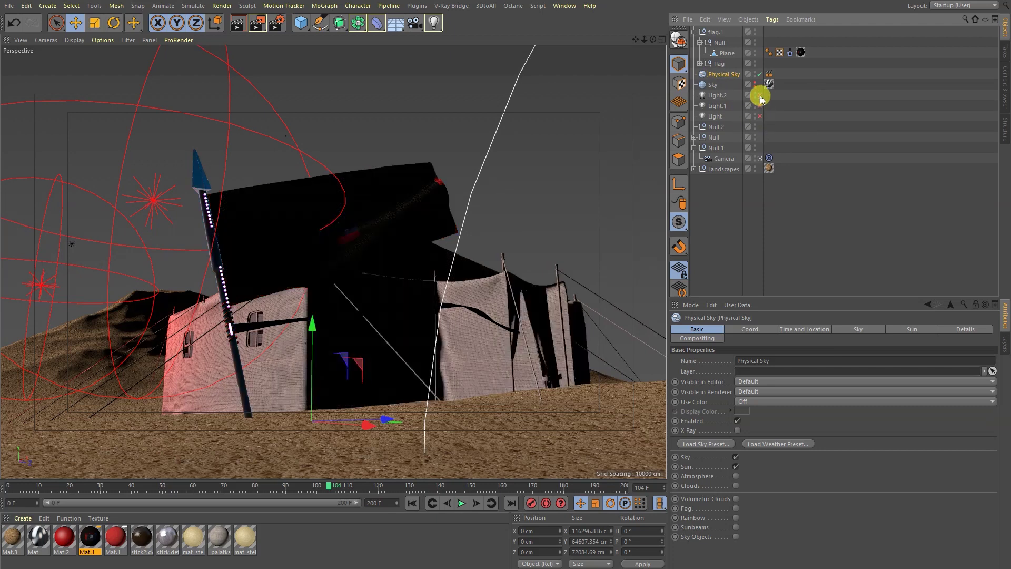
click(722, 222)
click(238, 26)
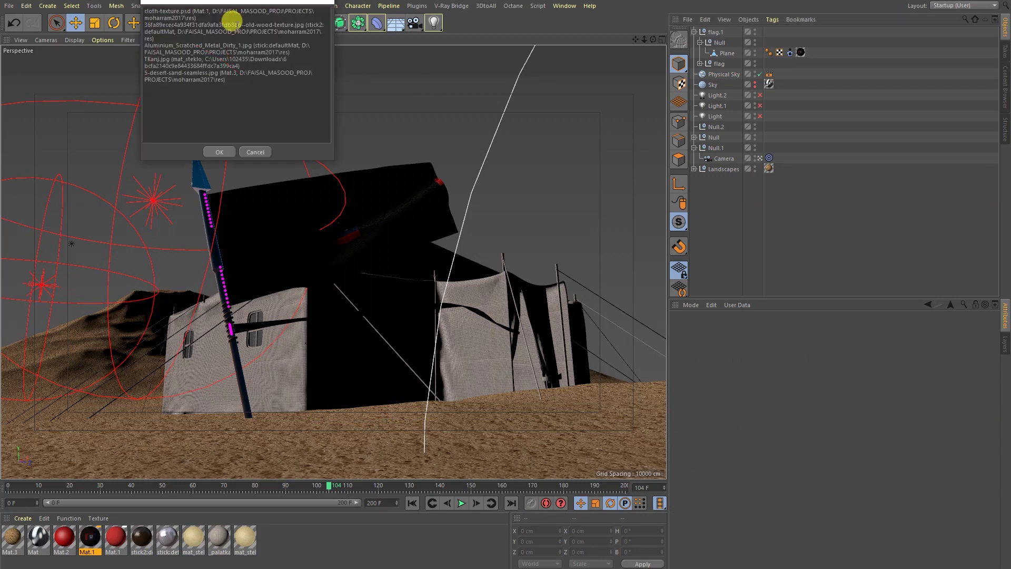
click(216, 153)
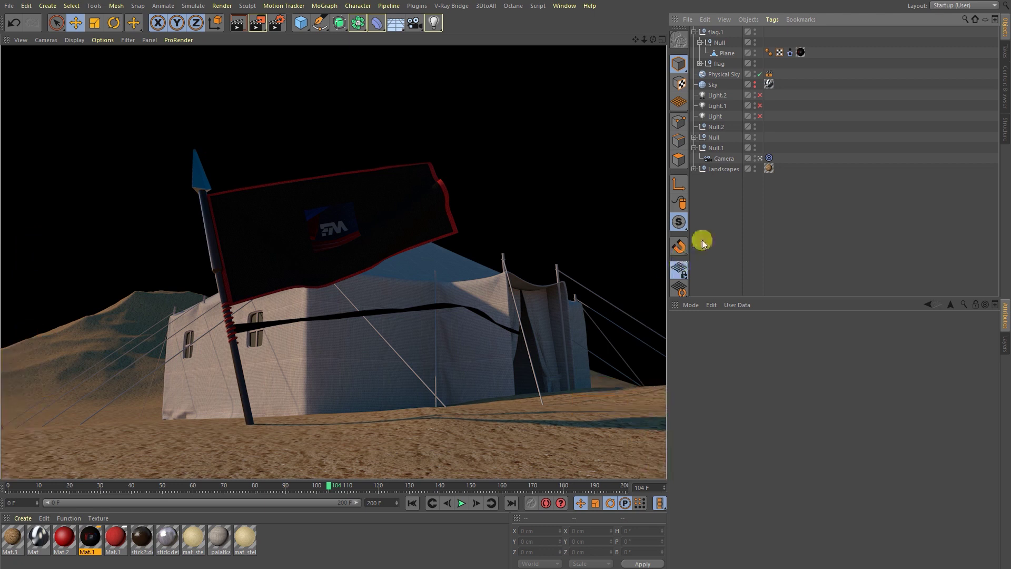
- Hide the existing Physical Sky in both the editor and the renderer
click(751, 41)
click(724, 75)
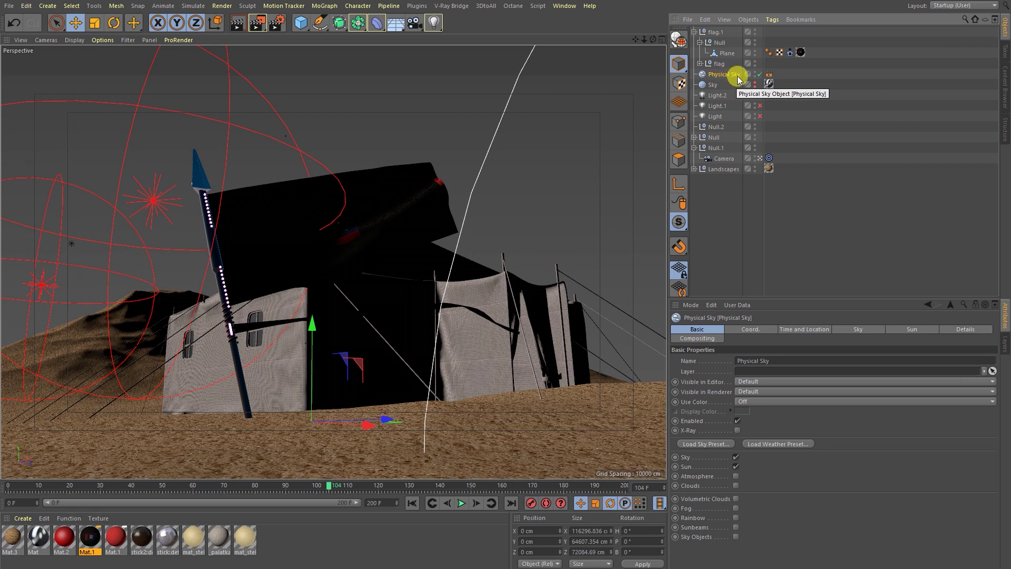
ctrl+click(755, 76)
ctrl+click(755, 76)
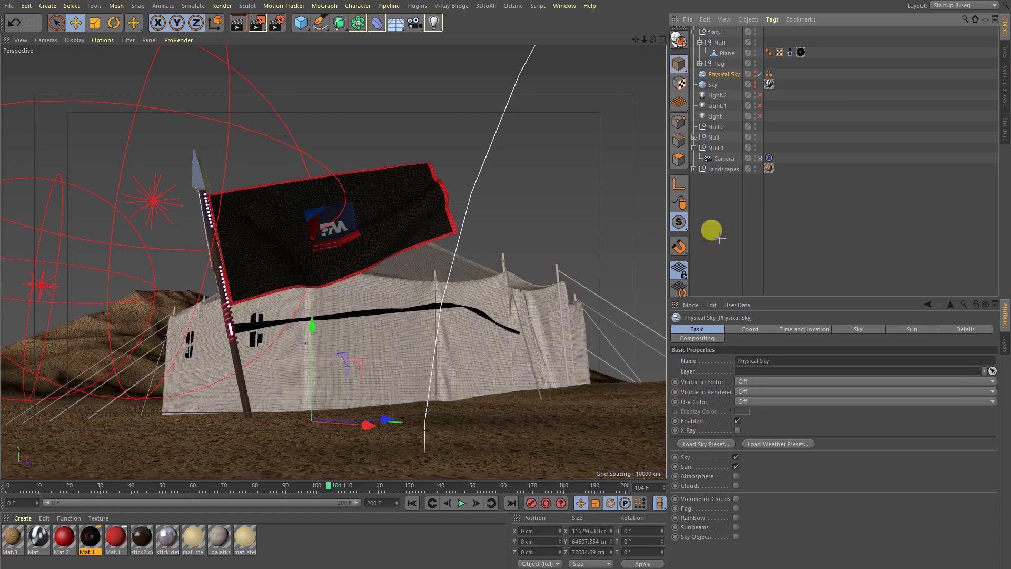
click(720, 241)
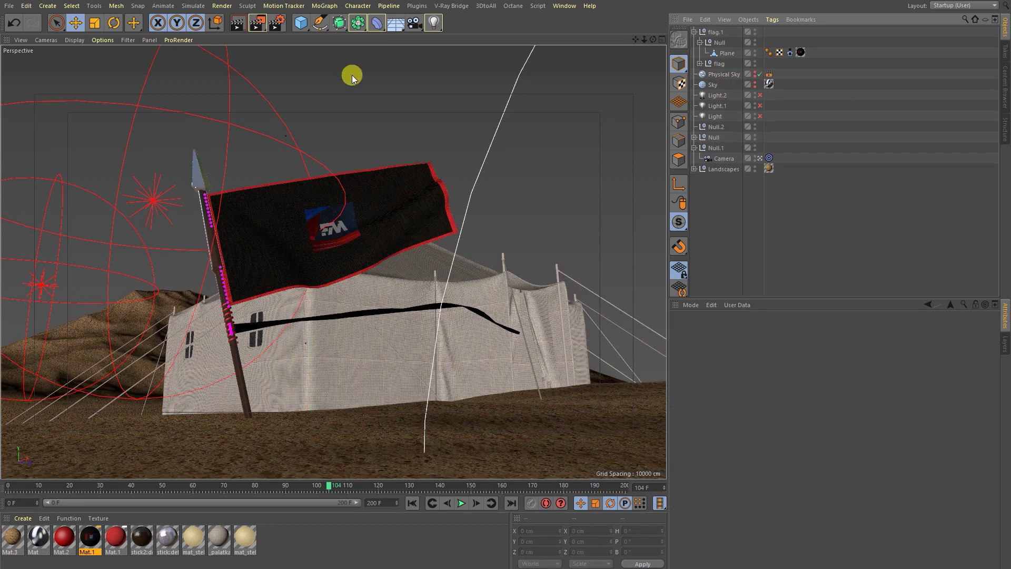
- Add a new Physical Sky object with default settings and render the viewport
click(399, 27)
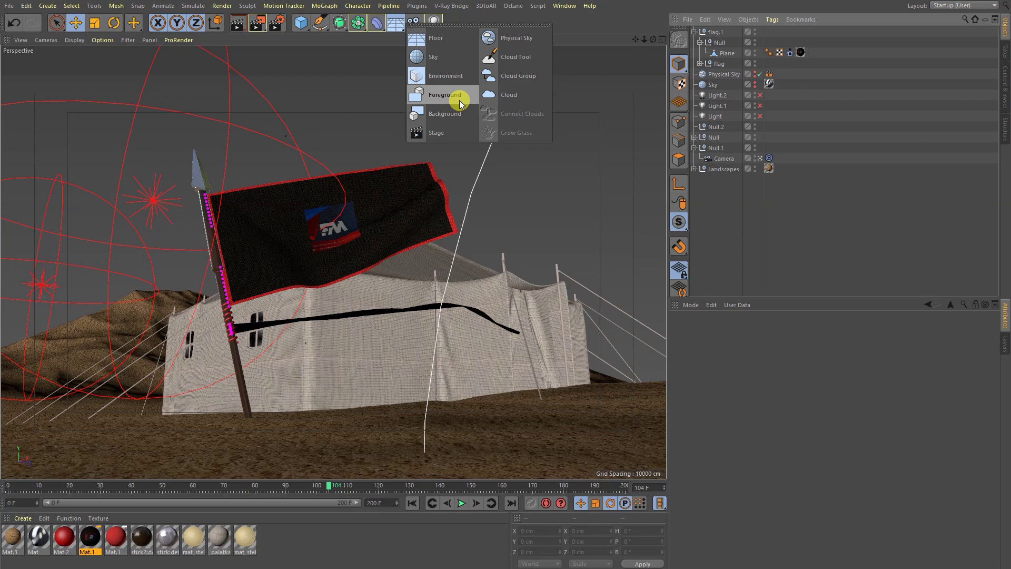
click(394, 24)
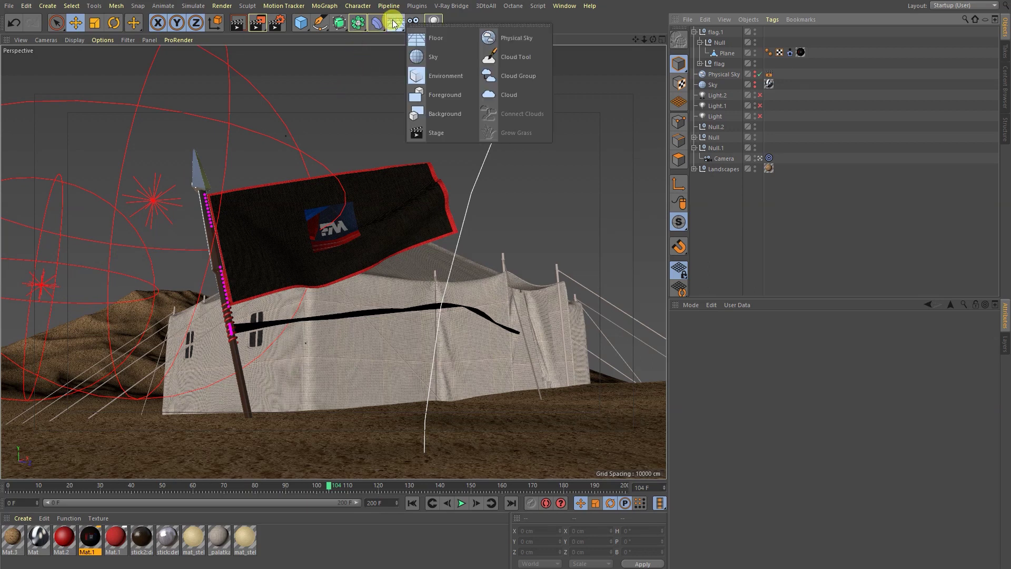
click(514, 40)
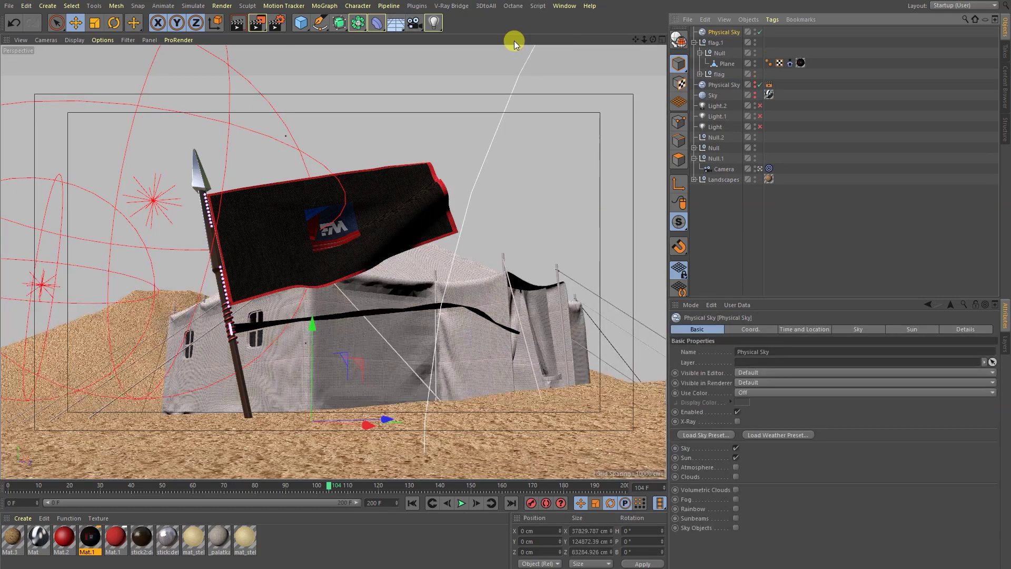
click(237, 26)
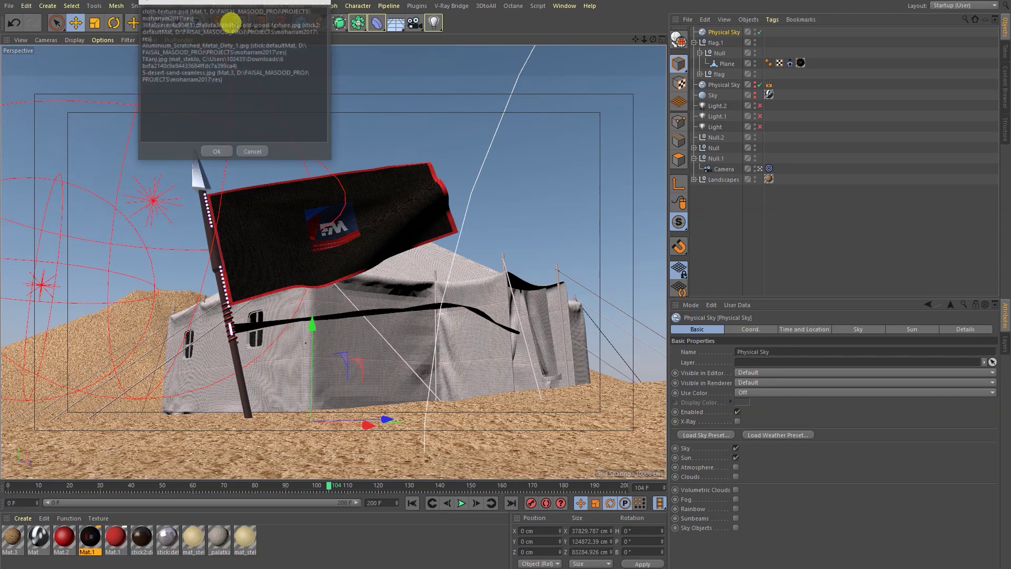
click(214, 152)
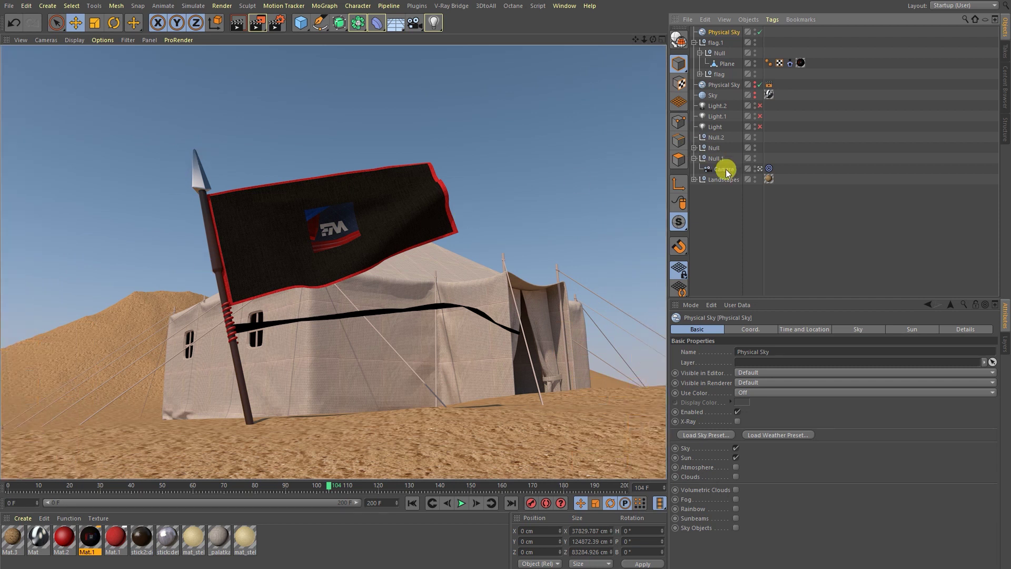
- Leave the scene camera, view the tent and flag from above in the free view, and play the animation
click(761, 169)
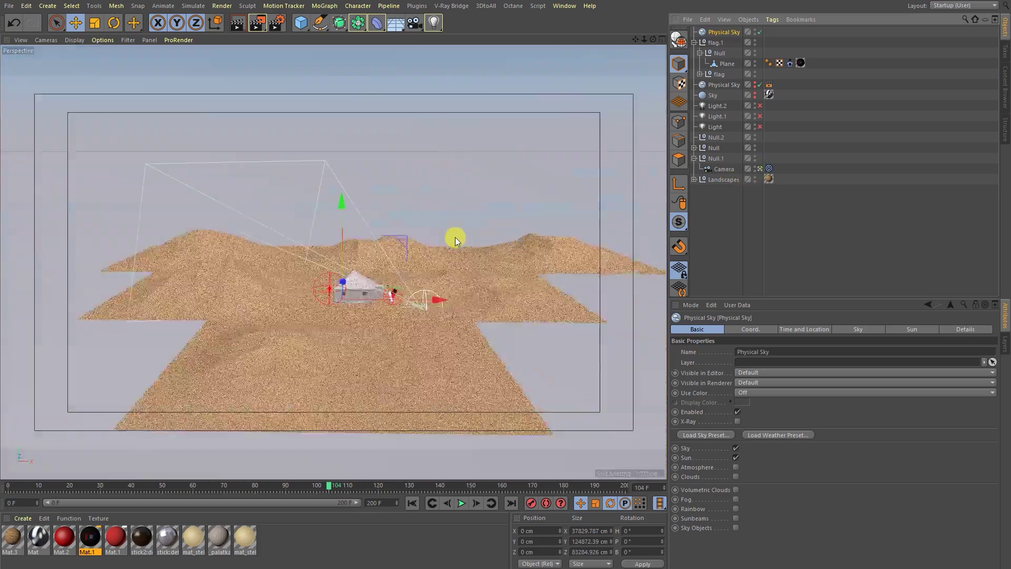
alt+drag(429, 274, 356, 485)
click(461, 503)
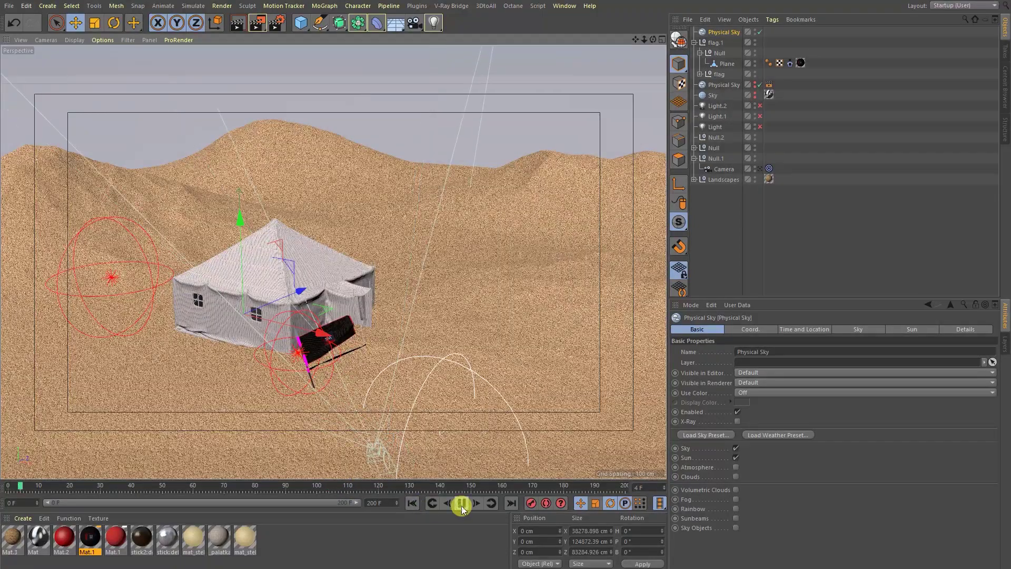
alt+drag(368, 390, 381, 354)
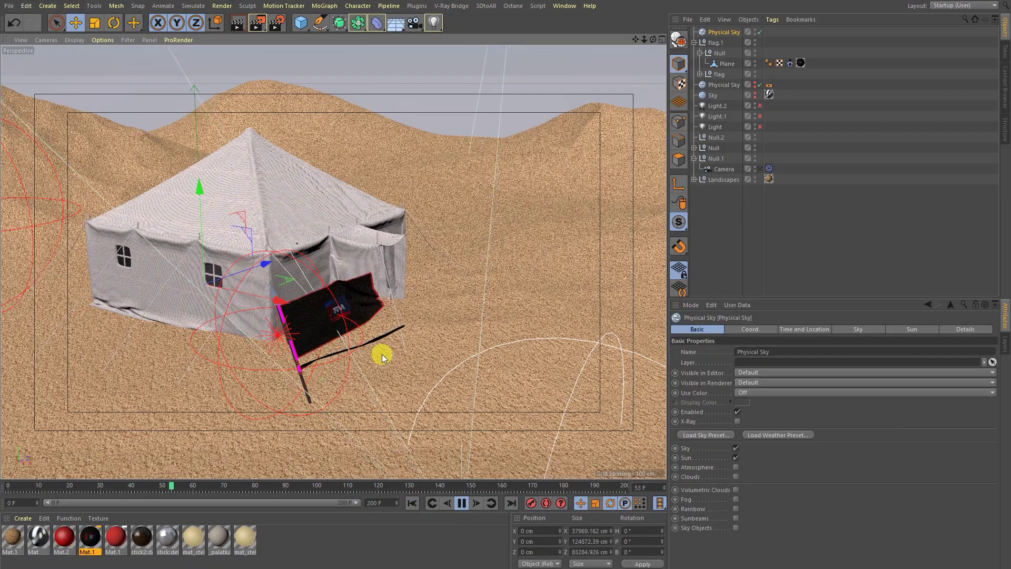
drag(233, 482, 293, 491)
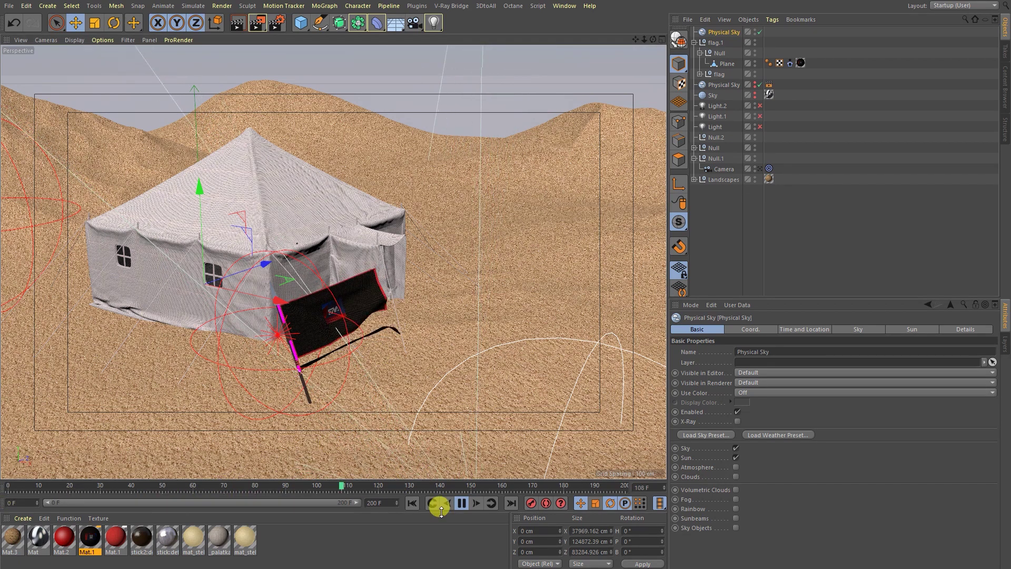
click(463, 503)
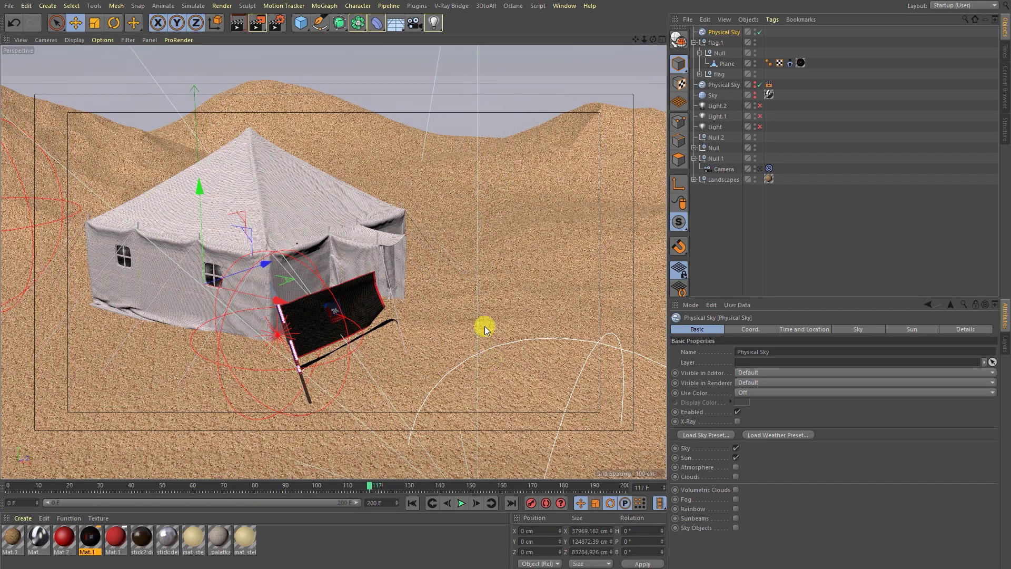
- Return to the scene camera and play the animation, stopping at frame 63
click(763, 172)
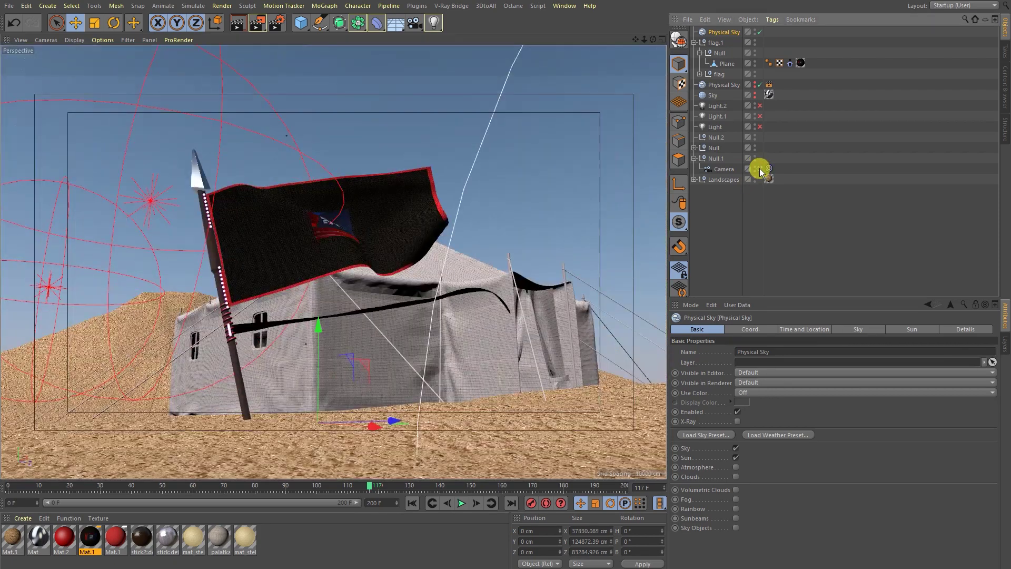
click(457, 503)
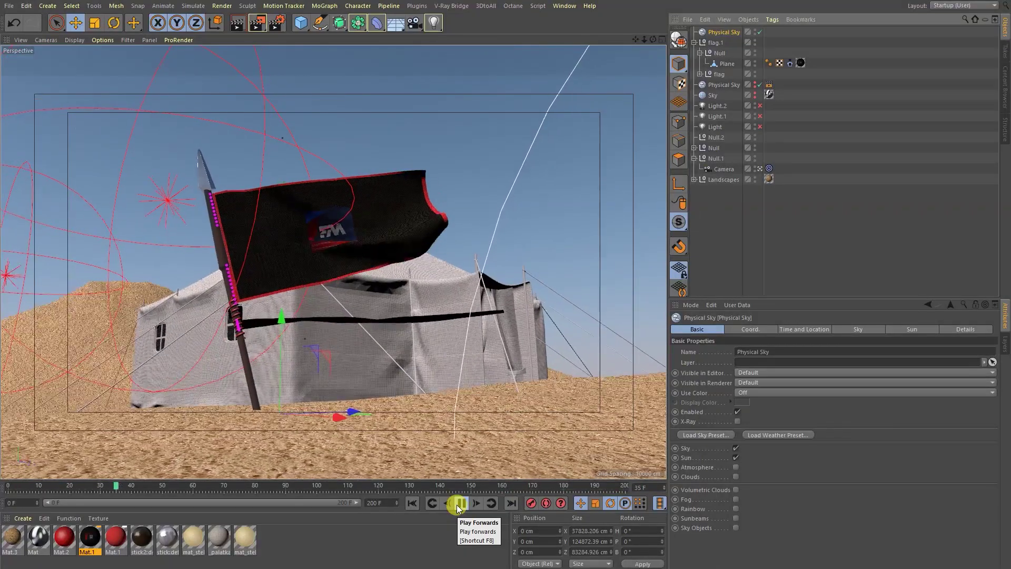
click(459, 504)
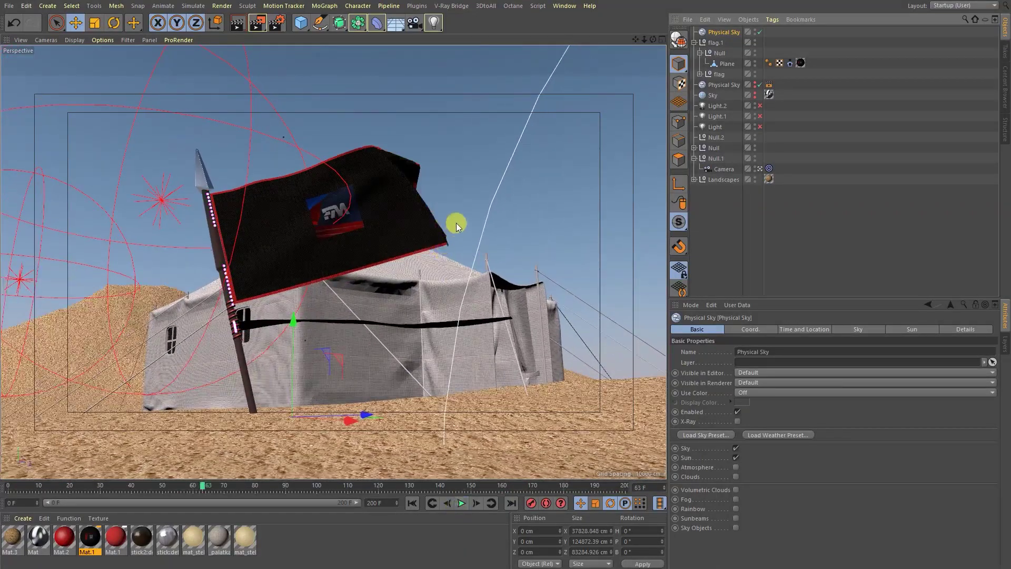
- Set the new Physical Sky's time of day to 15:01 and render the viewport
click(793, 330)
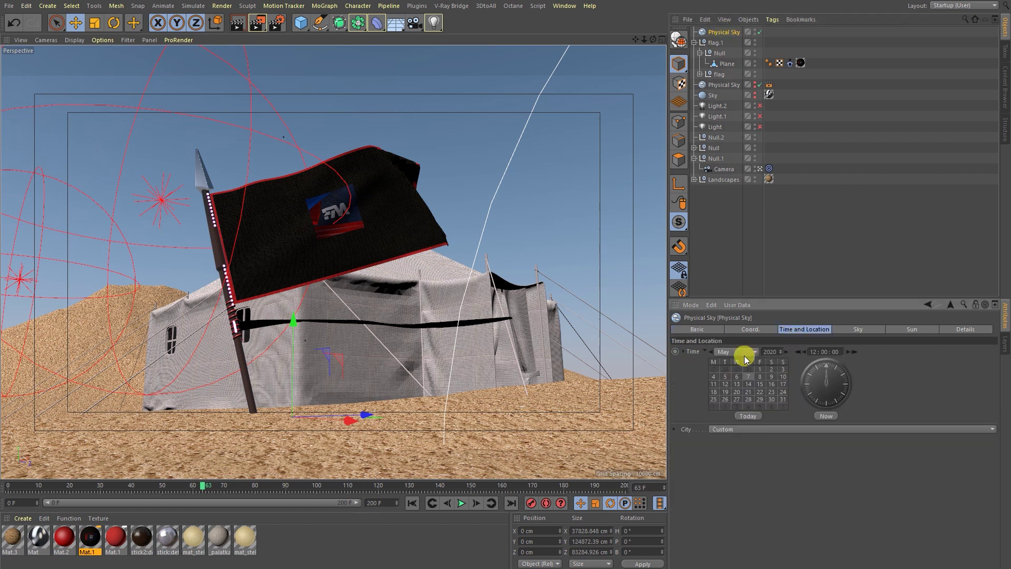
drag(819, 378, 806, 357)
click(234, 19)
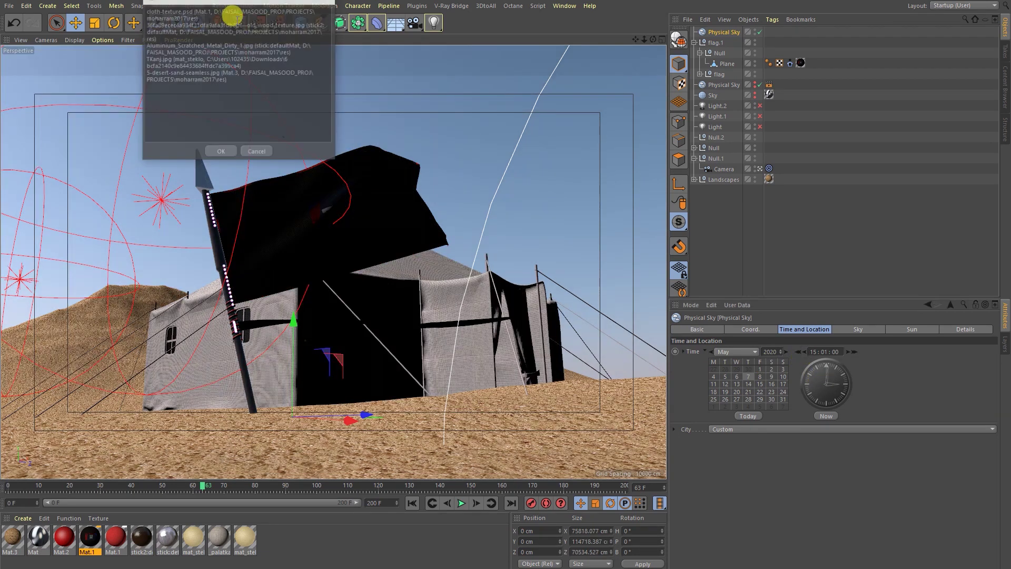
click(225, 150)
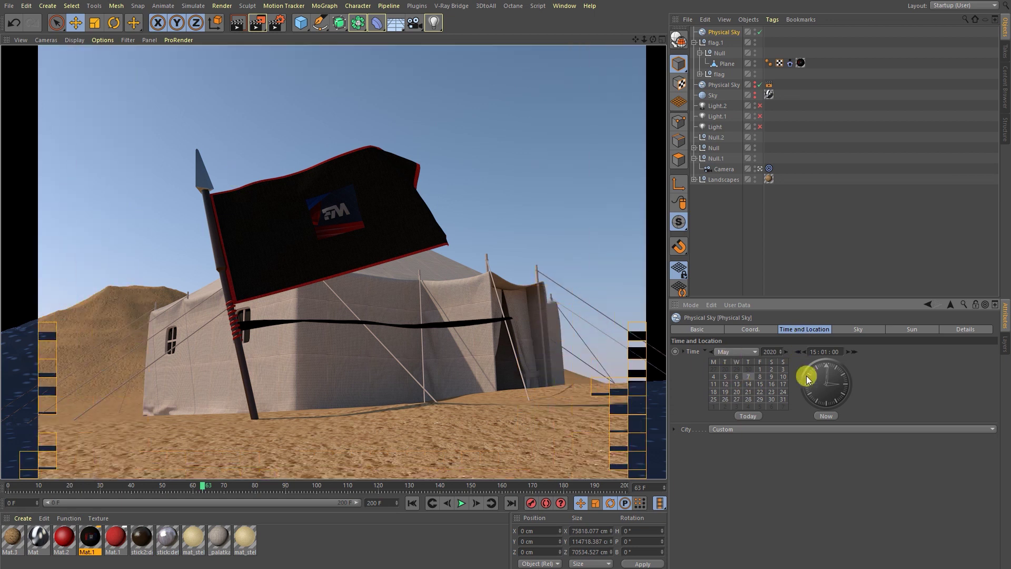
- Move the new Physical Sky's time of day to 20:15 for a sunset and render the viewport
drag(808, 388, 835, 395)
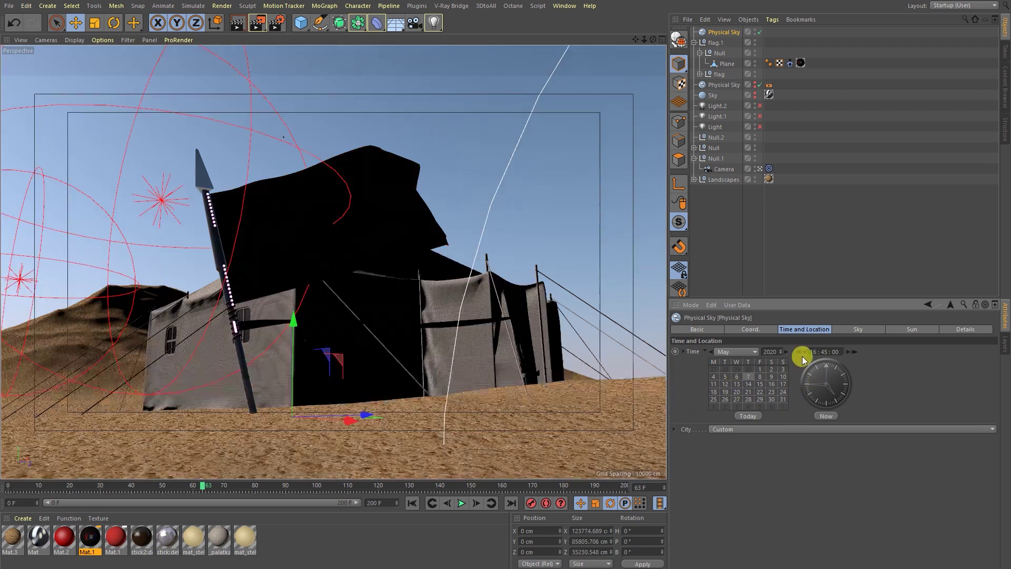
mouse_move(800, 360)
mouse_down()
mouse_move(799, 386)
mouse_move(801, 358)
mouse_up()
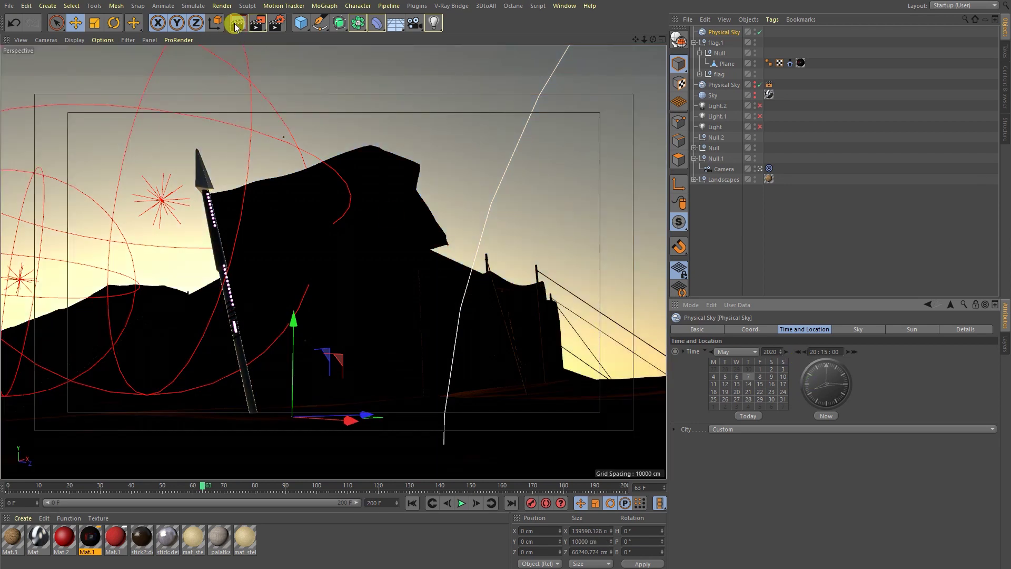
click(237, 23)
click(223, 151)
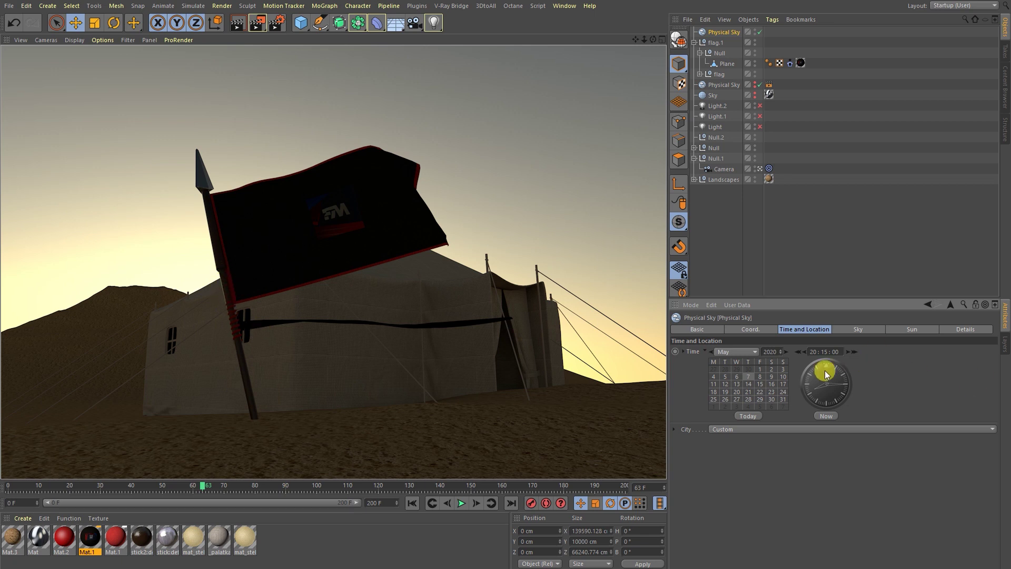
- Set the new Physical Sky's time of day to 23:00 for a night look and render the viewport despite the missing textures
drag(835, 365, 813, 384)
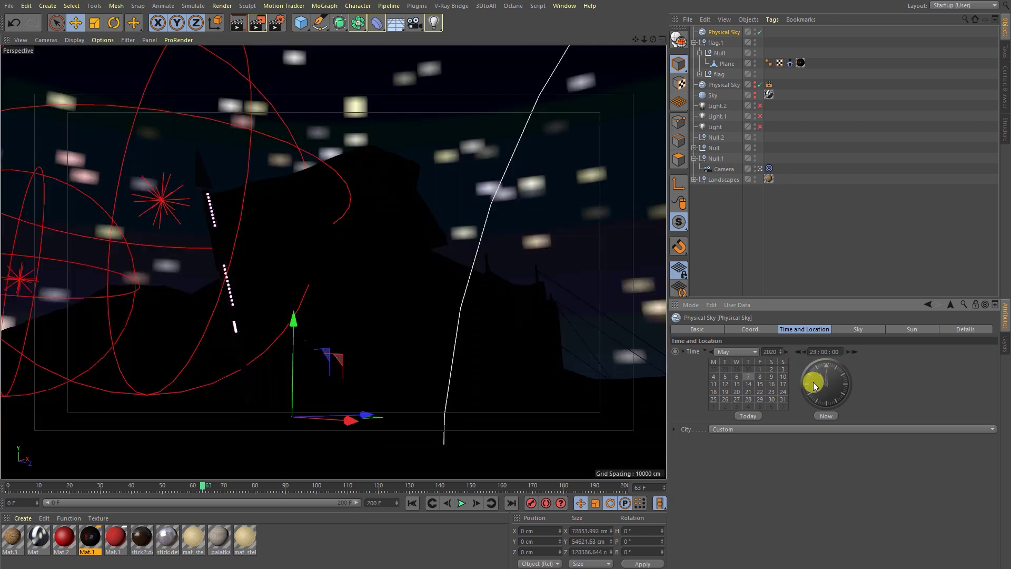
click(235, 22)
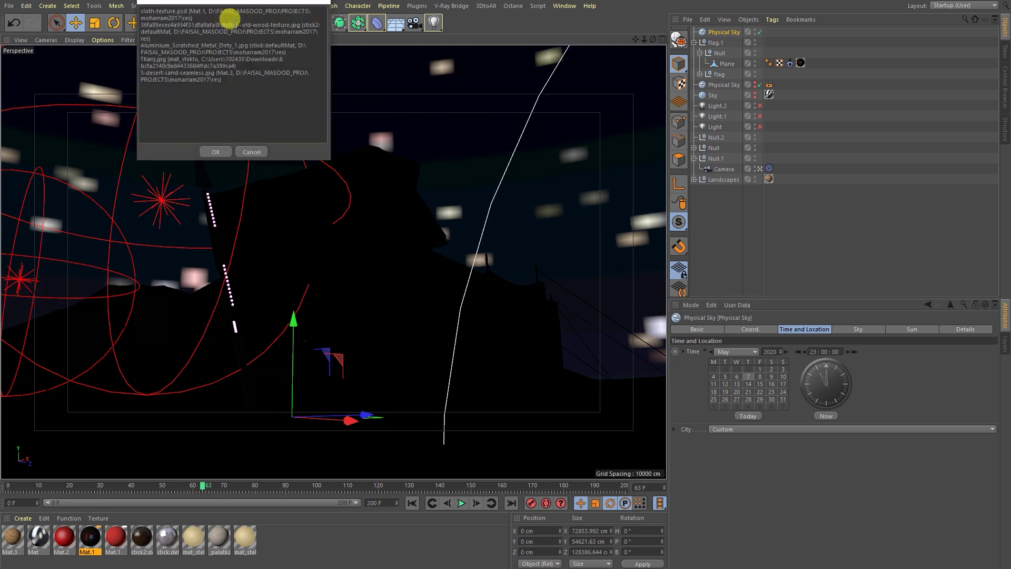
click(219, 152)
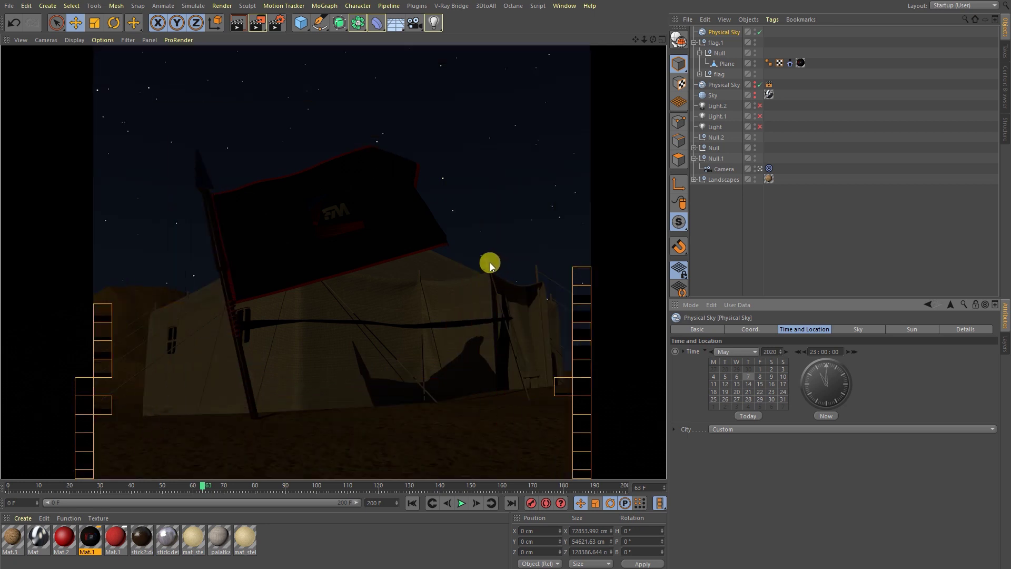
- Set the new Physical Sky's time of day to 05:50 for an early morning look and render the viewport
drag(823, 380, 801, 358)
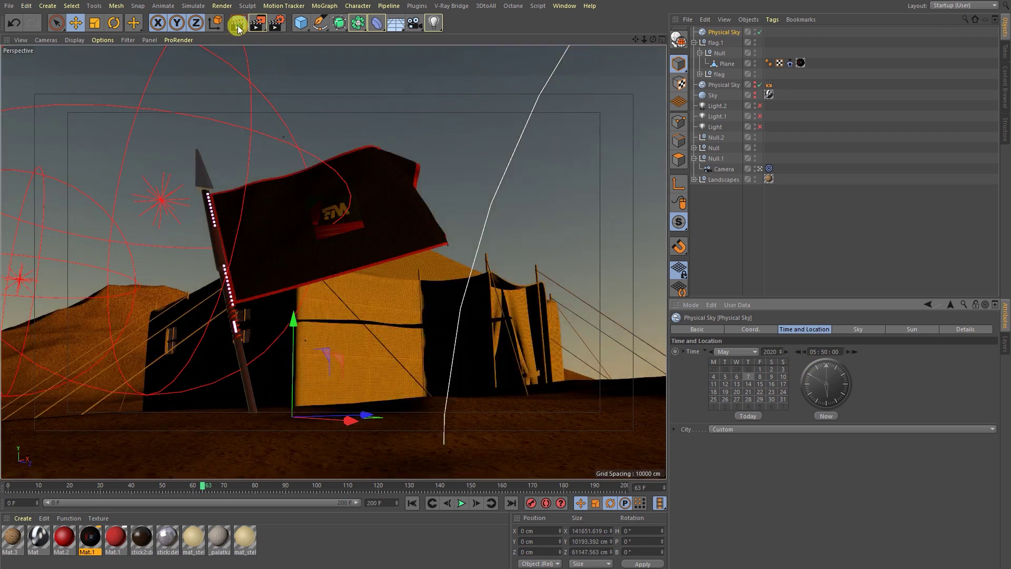
click(238, 23)
click(214, 152)
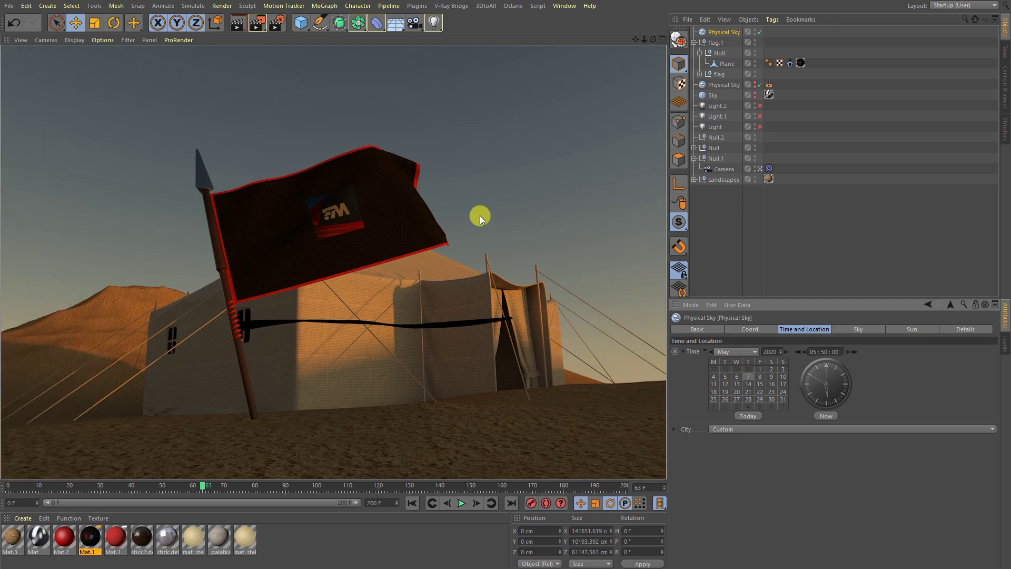
- Play the animation, stop it at frame 131 and render the viewport
click(460, 503)
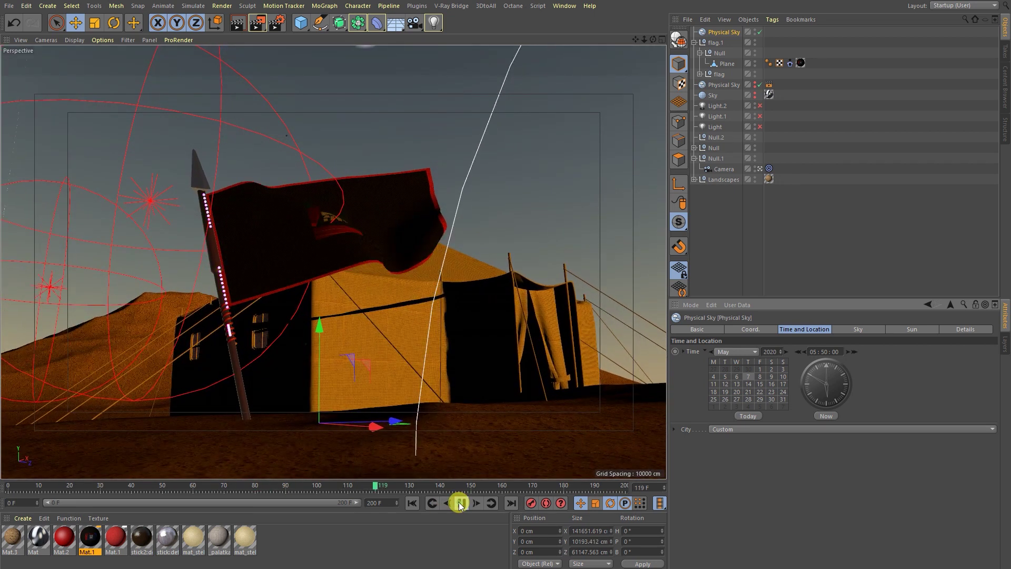
click(459, 503)
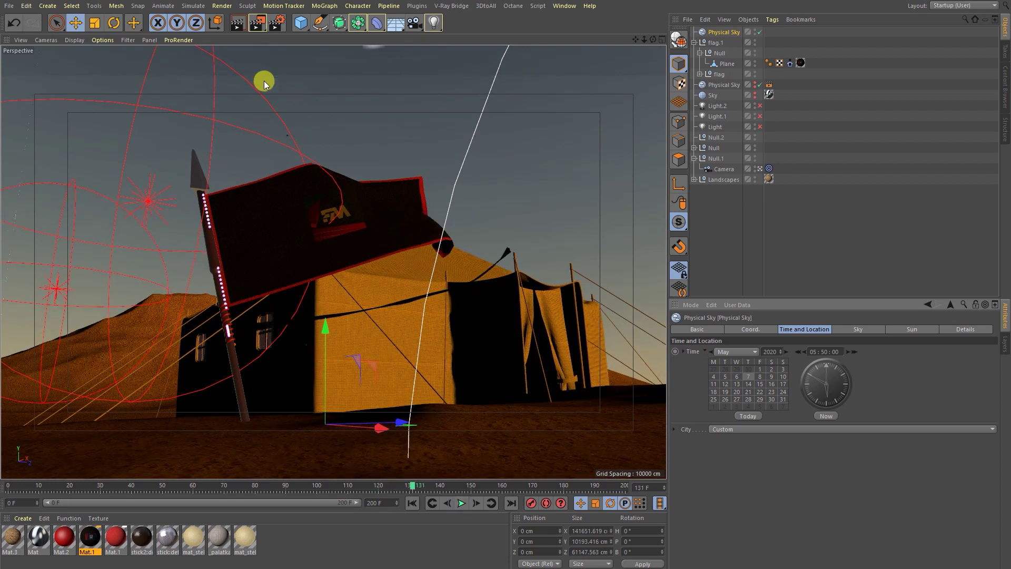
click(235, 26)
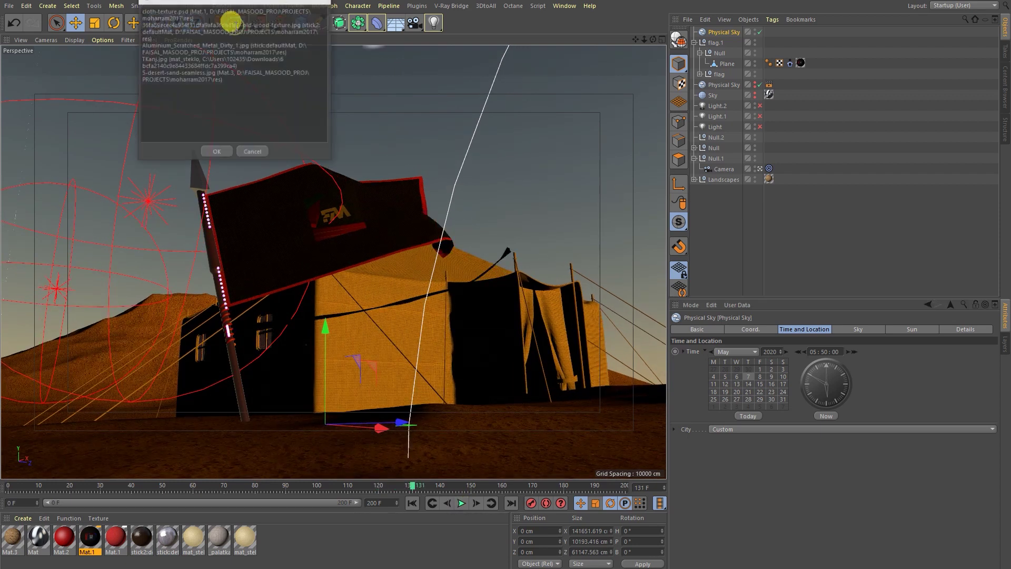
click(214, 152)
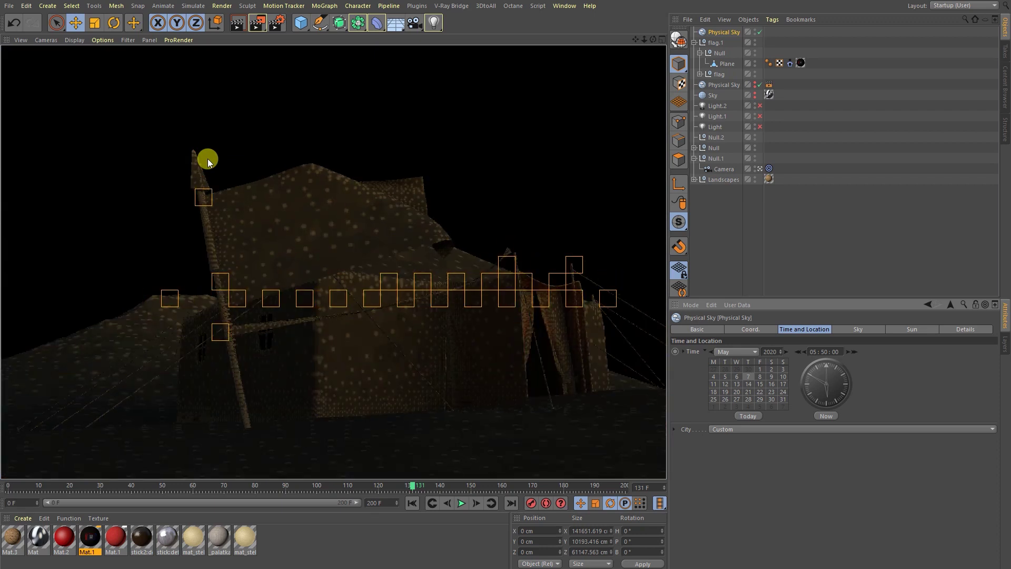
- Open the Texture Manager and clear the two missing FabricPlain0011_350.jpg texture links
click(93, 519)
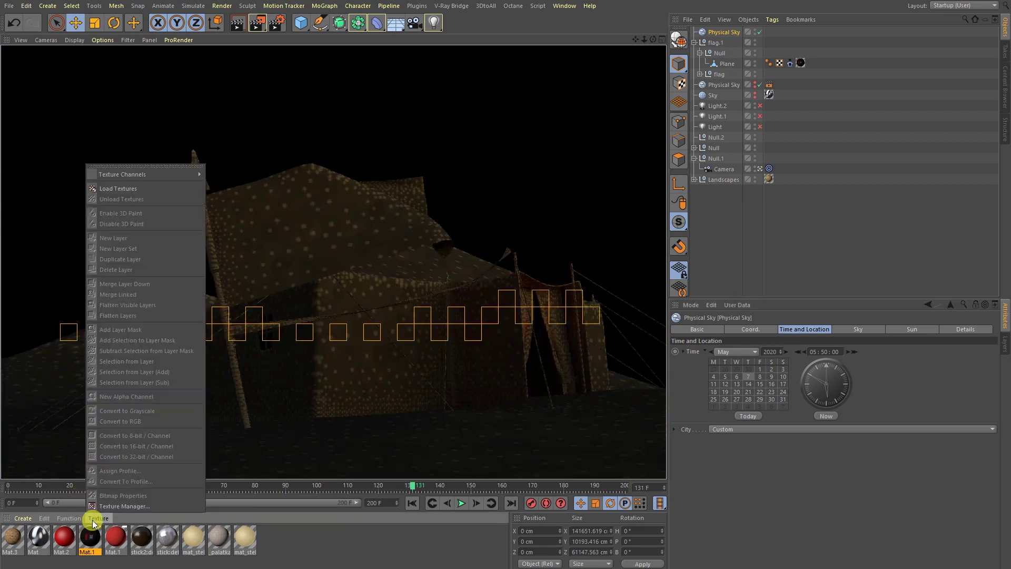
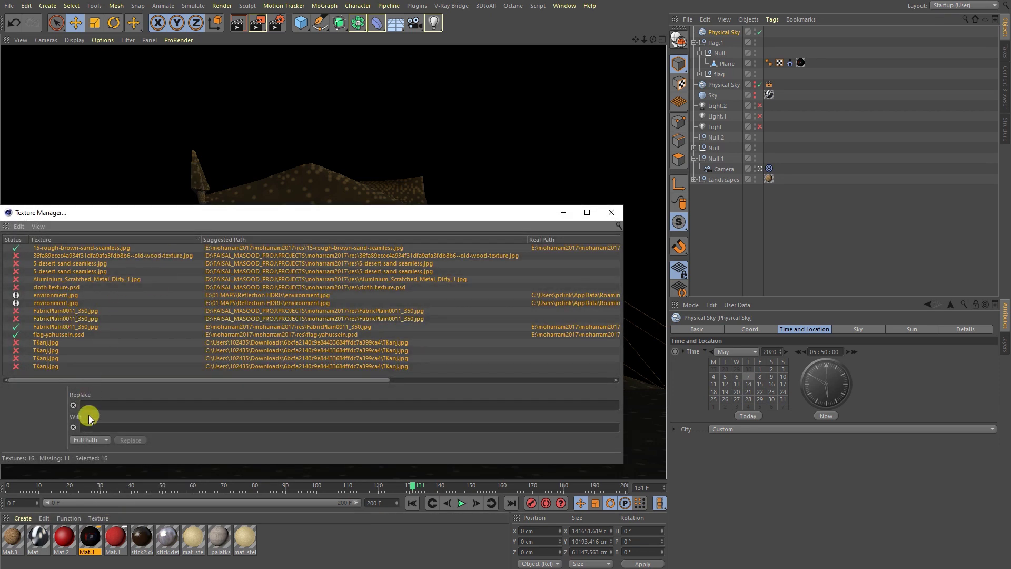
right_click(53, 315)
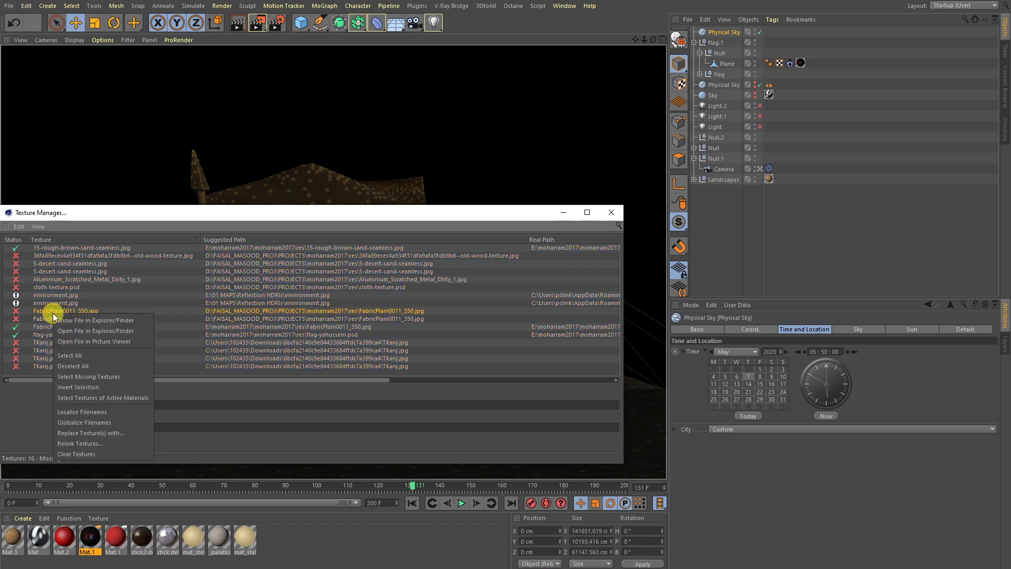
click(78, 454)
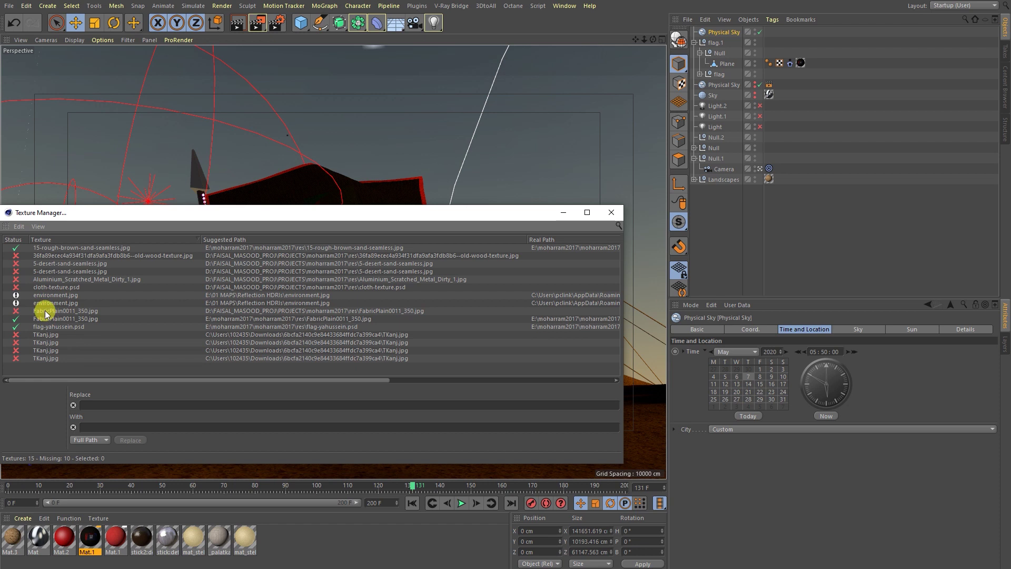
right_click(45, 315)
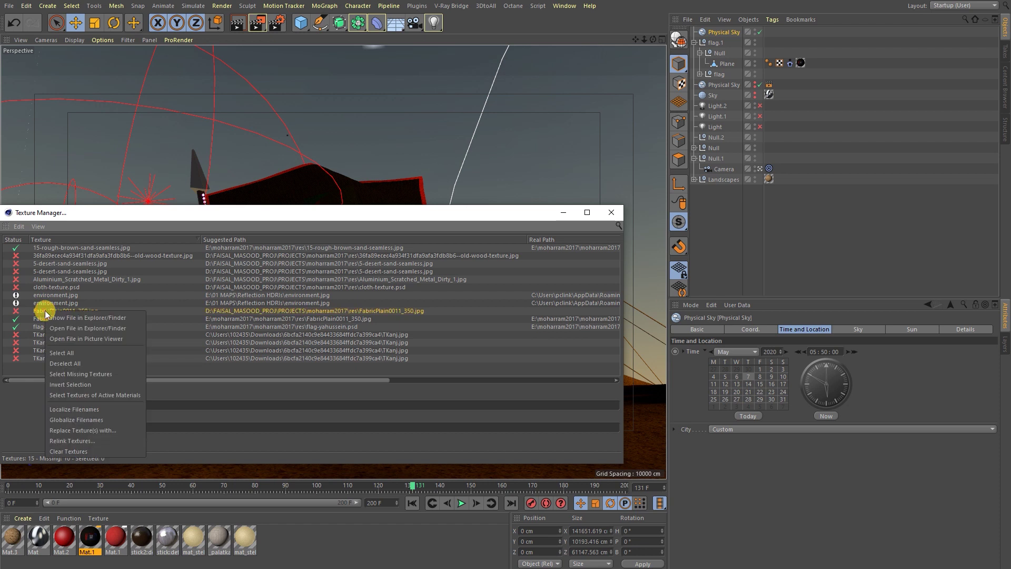
click(63, 454)
- Clear the missing old-wood, desert-sand, aluminium, cloth and TKanj.jpg texture links
shift+click(45, 255)
right_click(46, 256)
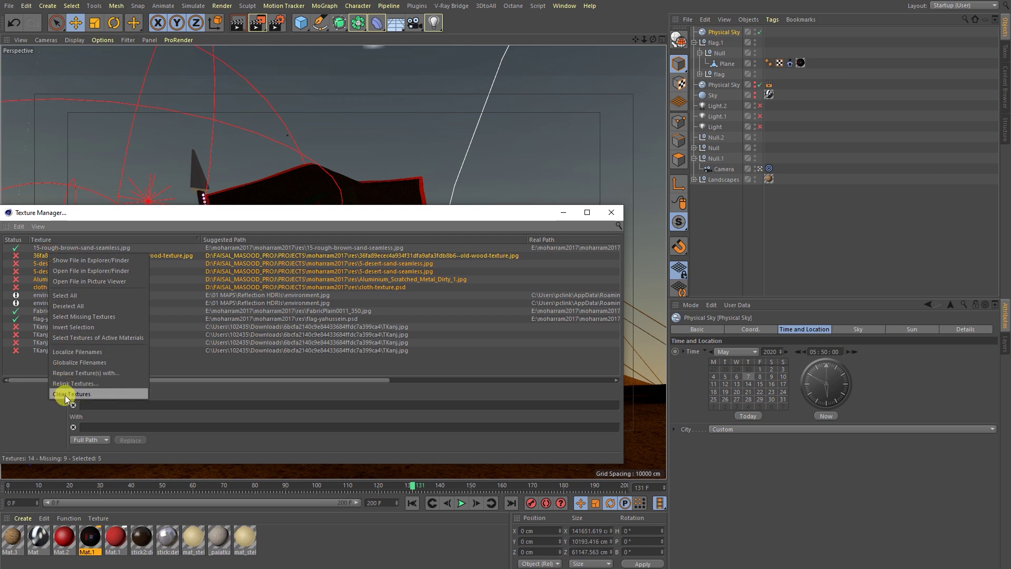
click(63, 394)
right_click(43, 316)
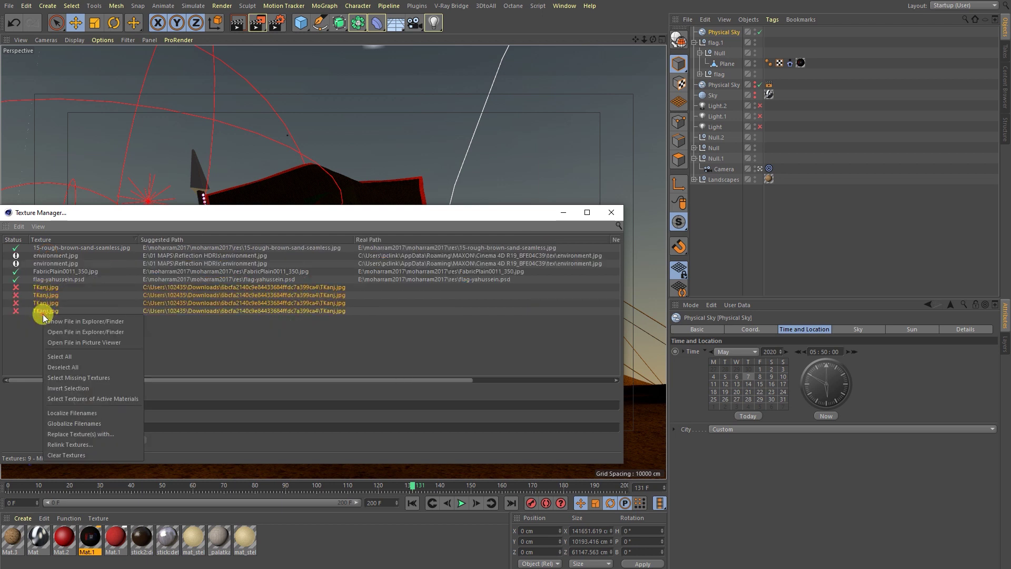
click(59, 455)
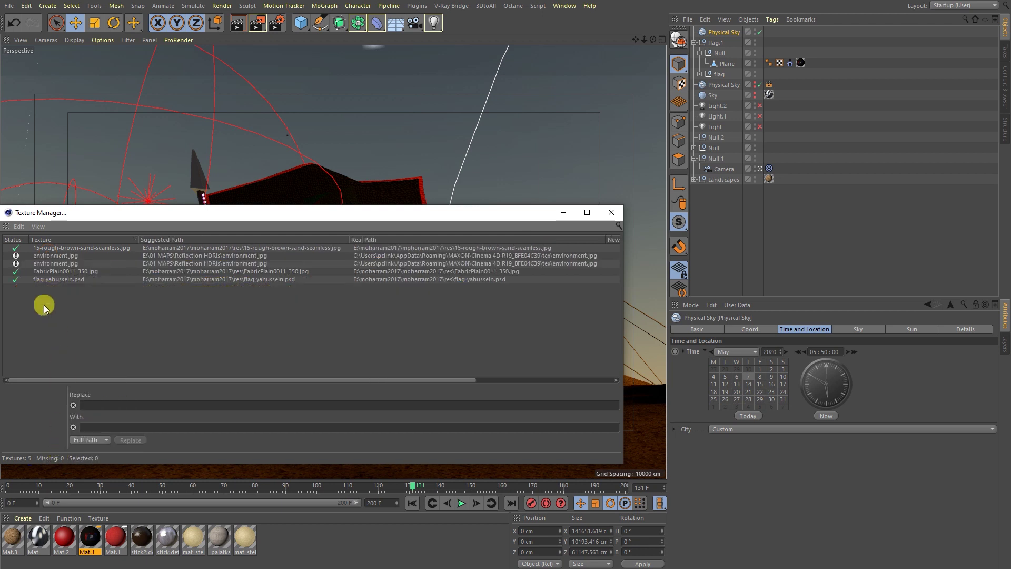
- Inspect the two environment.jpg entries, then reopen the Texture Manager to recheck the texture list and close it
click(52, 256)
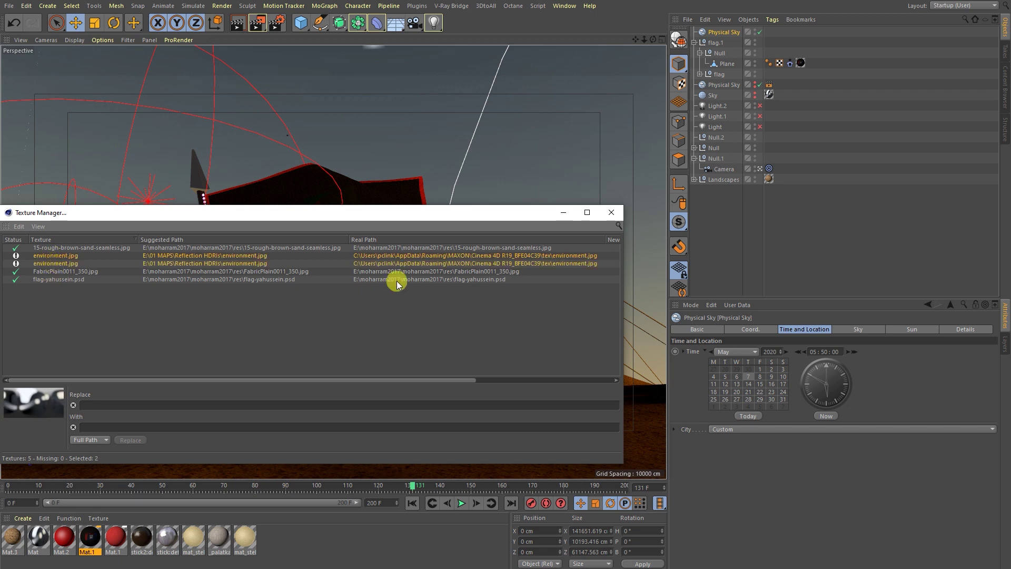
click(611, 215)
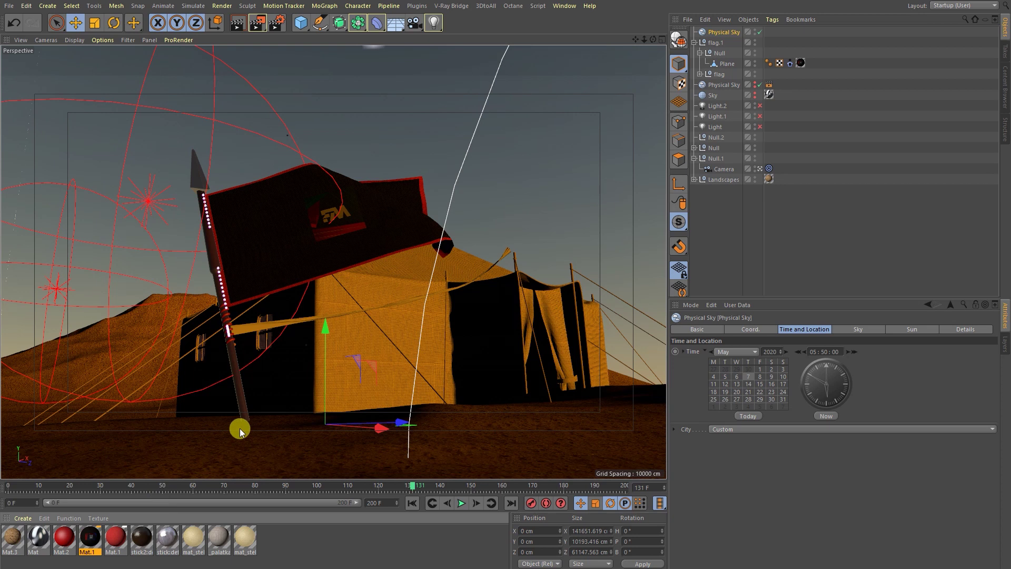
click(101, 518)
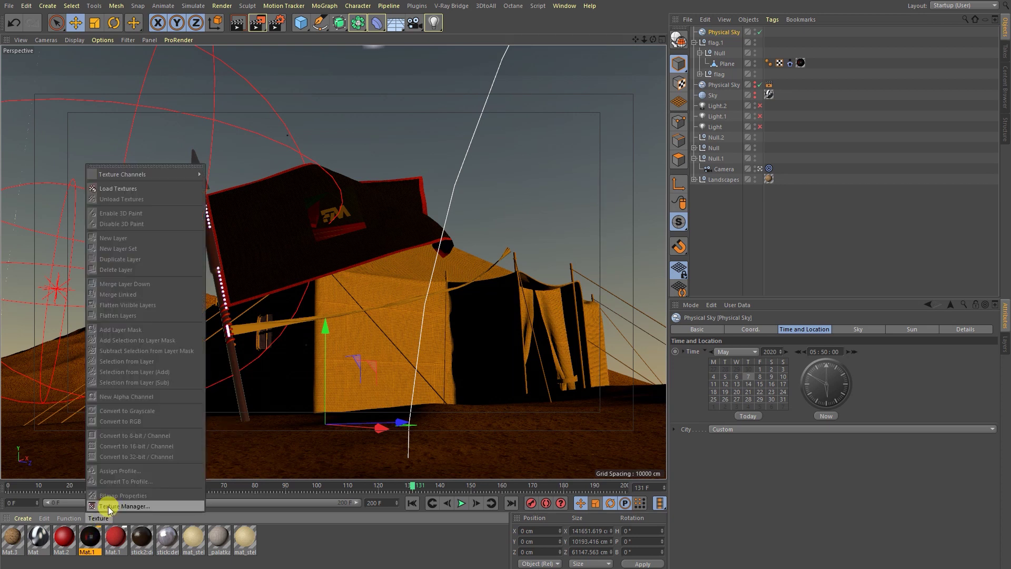
click(108, 507)
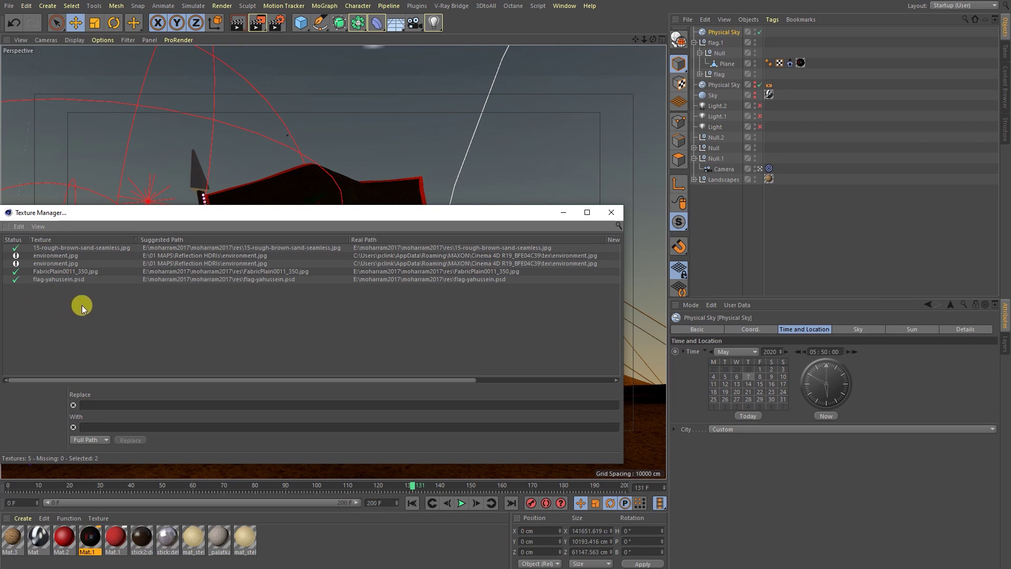
click(612, 212)
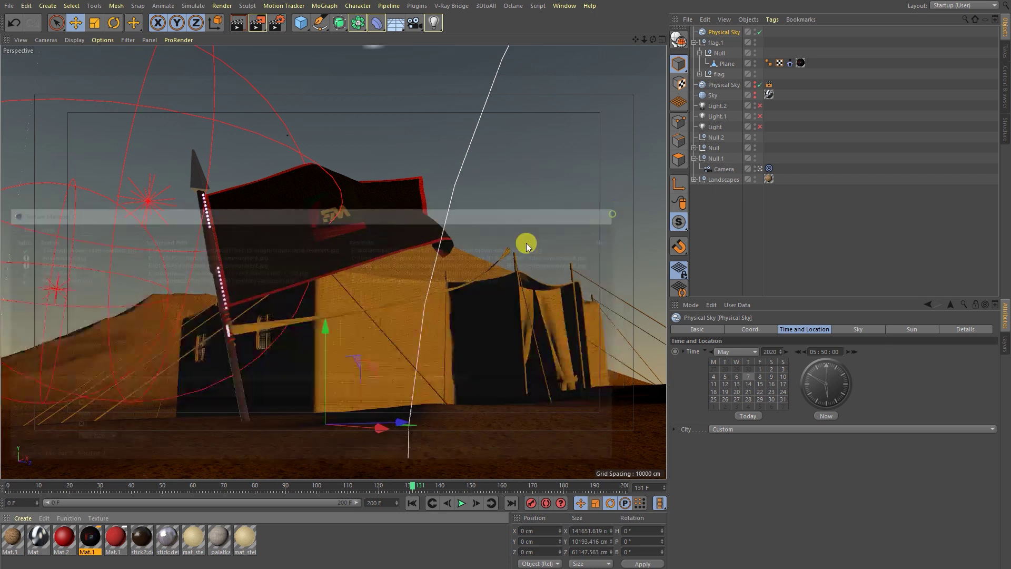
- Play the animation to frame 33 and render the viewport
click(448, 504)
click(461, 503)
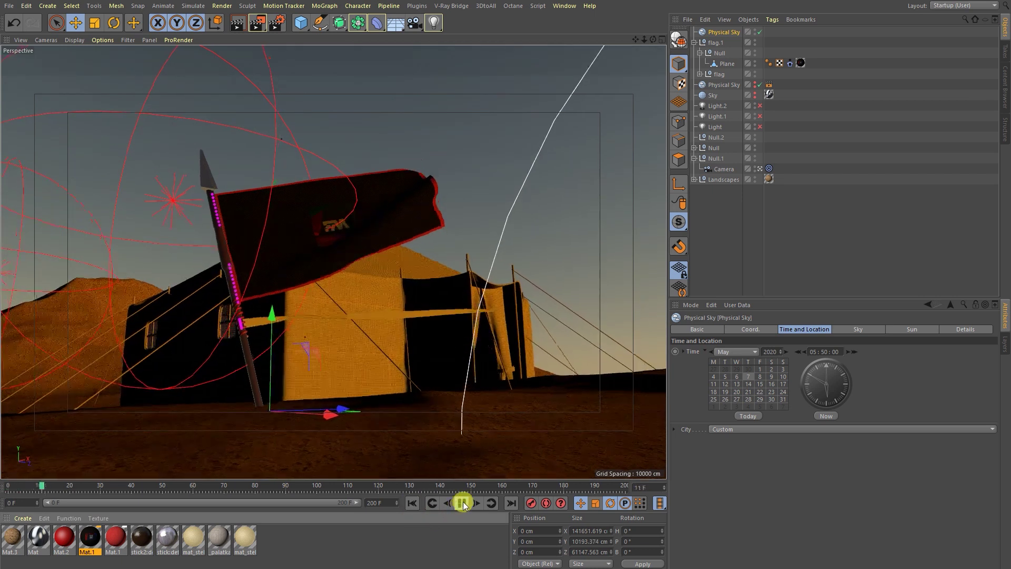
click(240, 26)
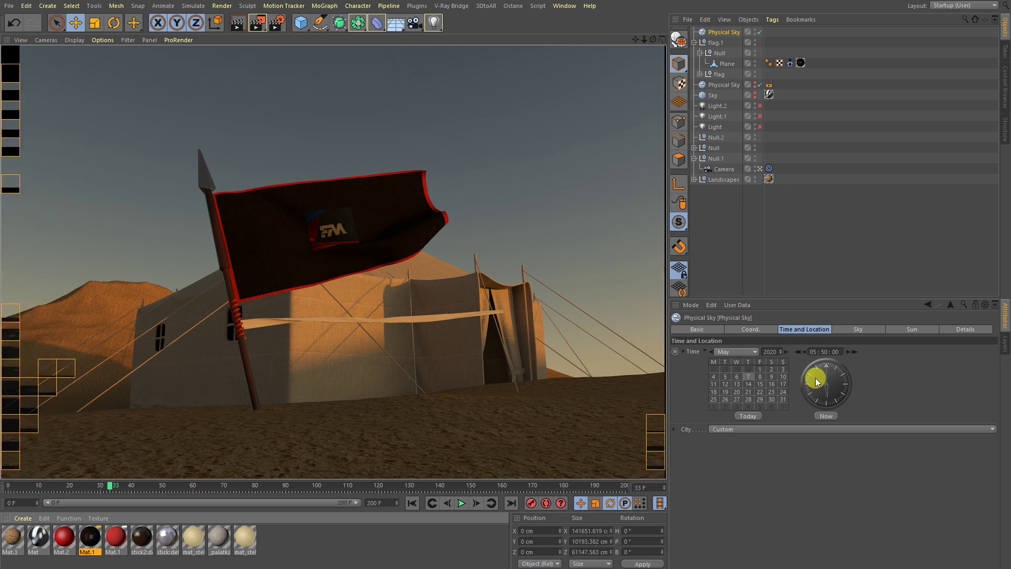
- Set the new Physical Sky's time of day to 07:34 and render the viewport
mouse_move(820, 388)
mouse_down()
mouse_move(808, 368)
mouse_move(819, 377)
mouse_up()
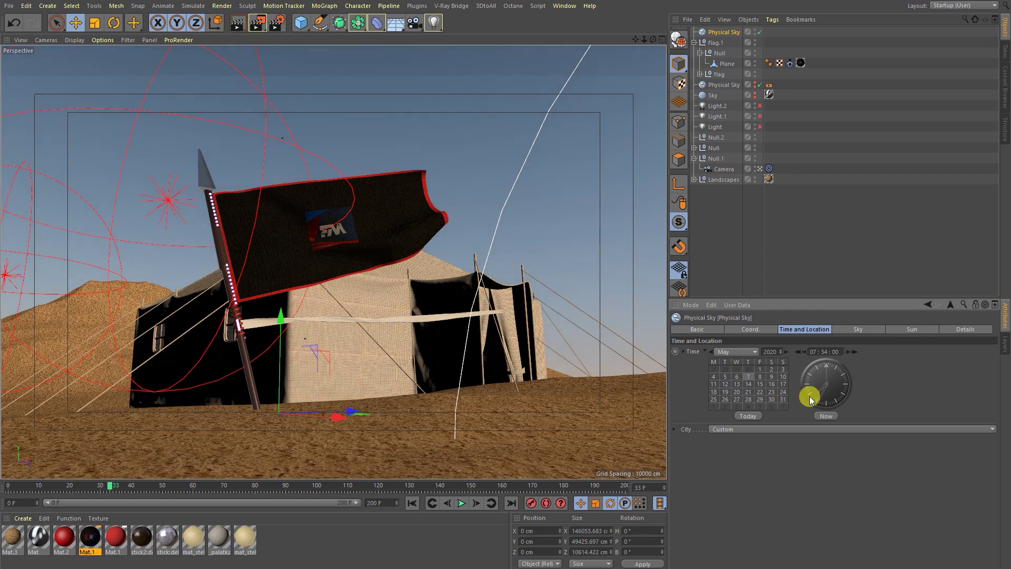
key(ctrl+r)
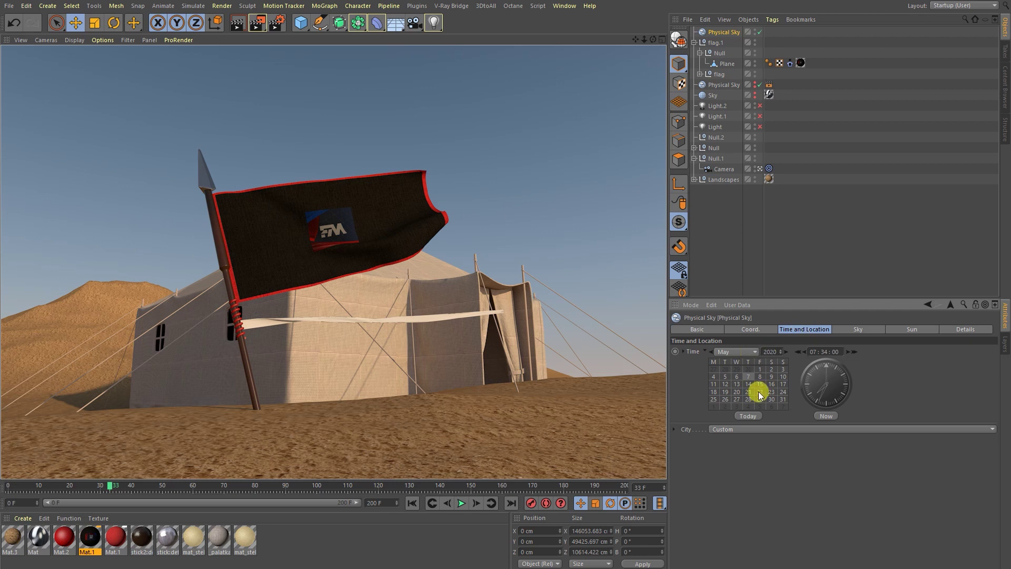
- Set the new Physical Sky's city to Arbil, Iraq, in Asia
click(723, 430)
mouse_move(735, 476)
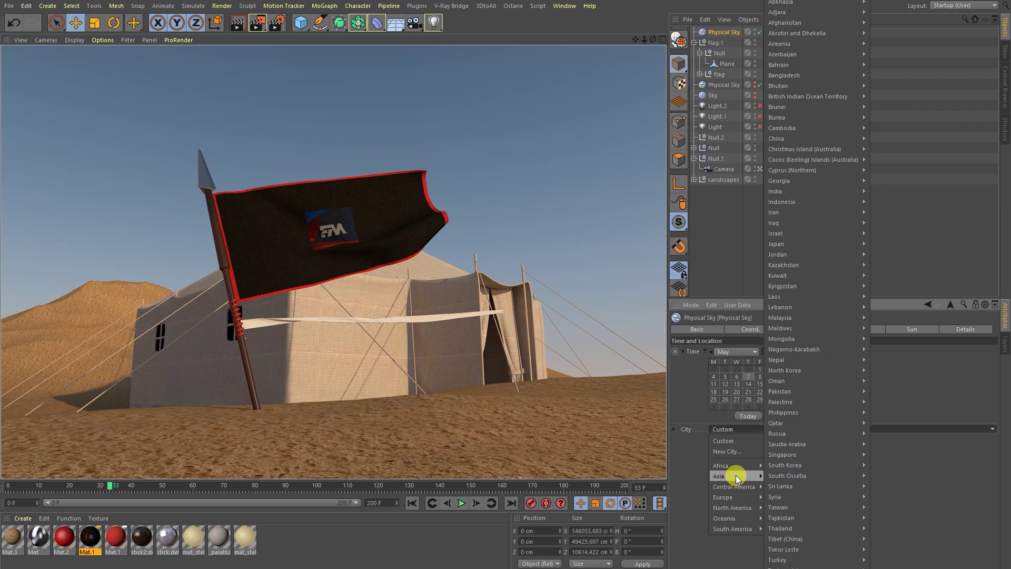
mouse_move(814, 255)
mouse_move(804, 224)
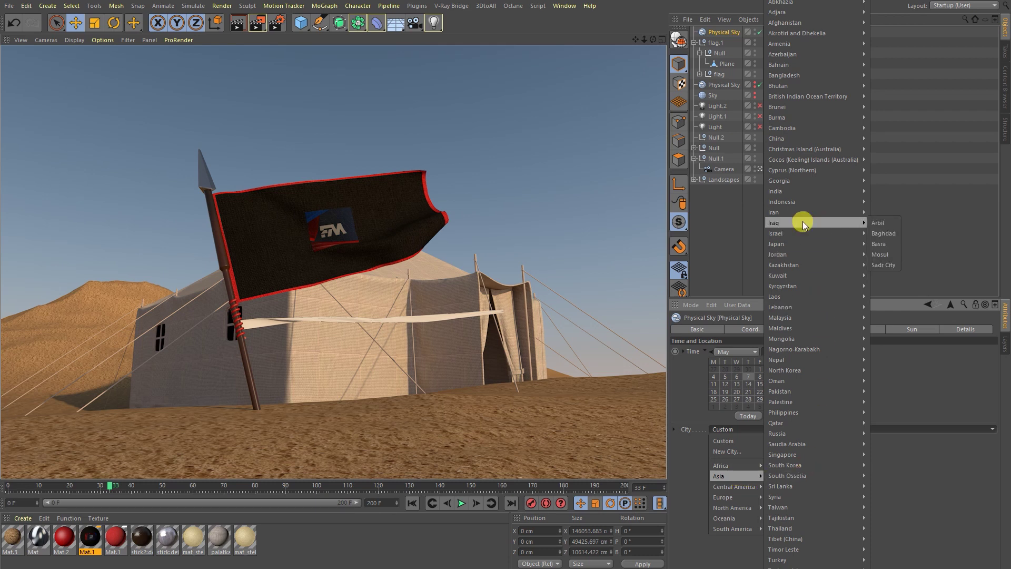
click(887, 222)
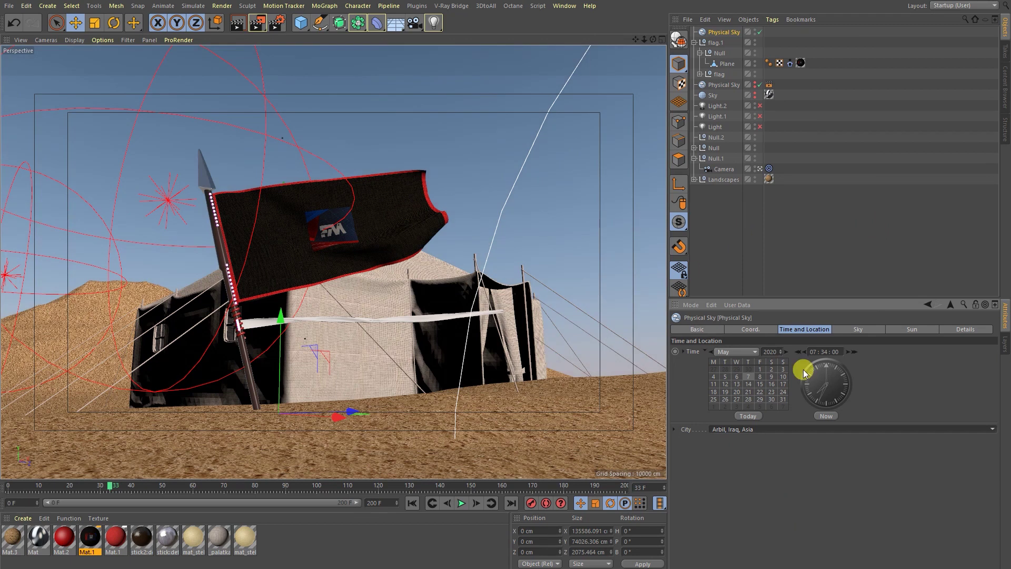
- Set the new Physical Sky's time of day to 12:29 and render the viewport
mouse_move(795, 362)
mouse_down()
mouse_move(817, 395)
mouse_move(800, 363)
mouse_up()
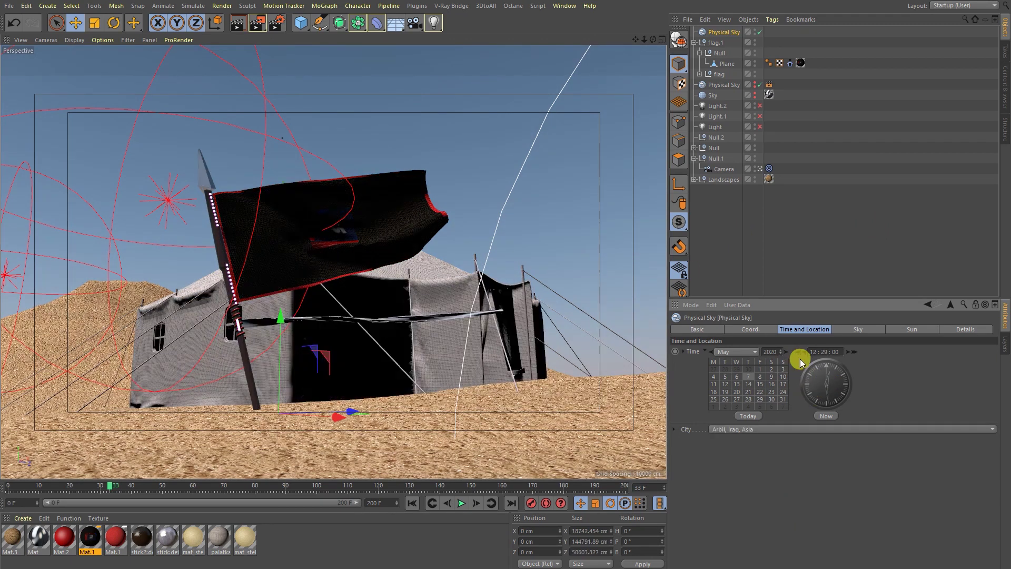
click(232, 24)
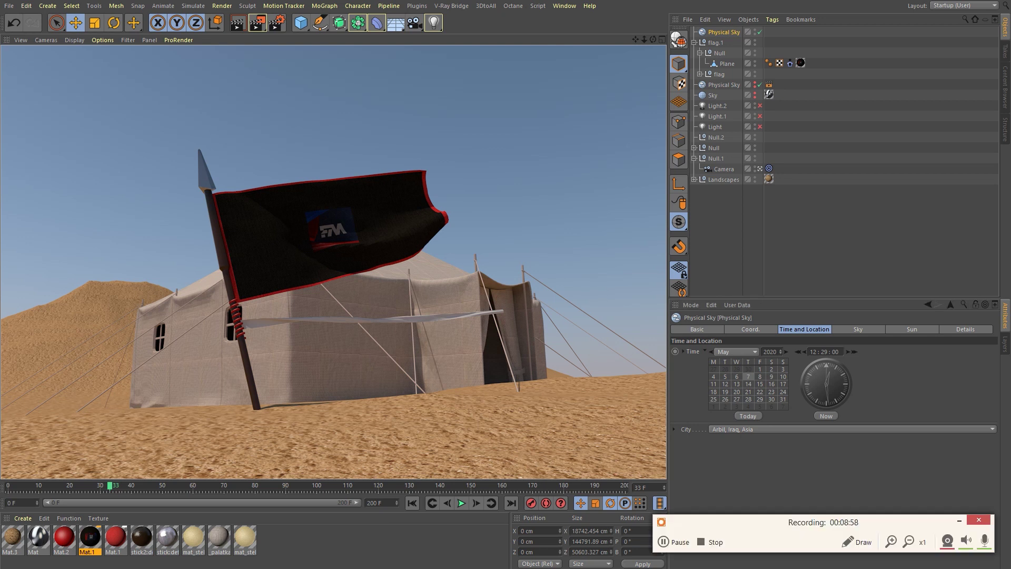
click(959, 521)
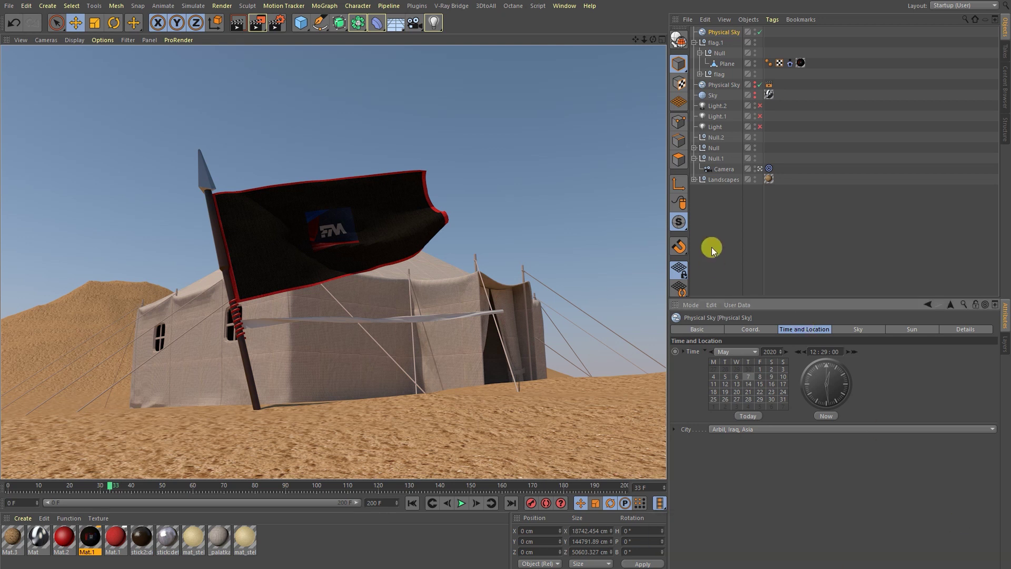
- Clear the viewport render, reselect the new Physical Sky and display its Sky settings
click(812, 241)
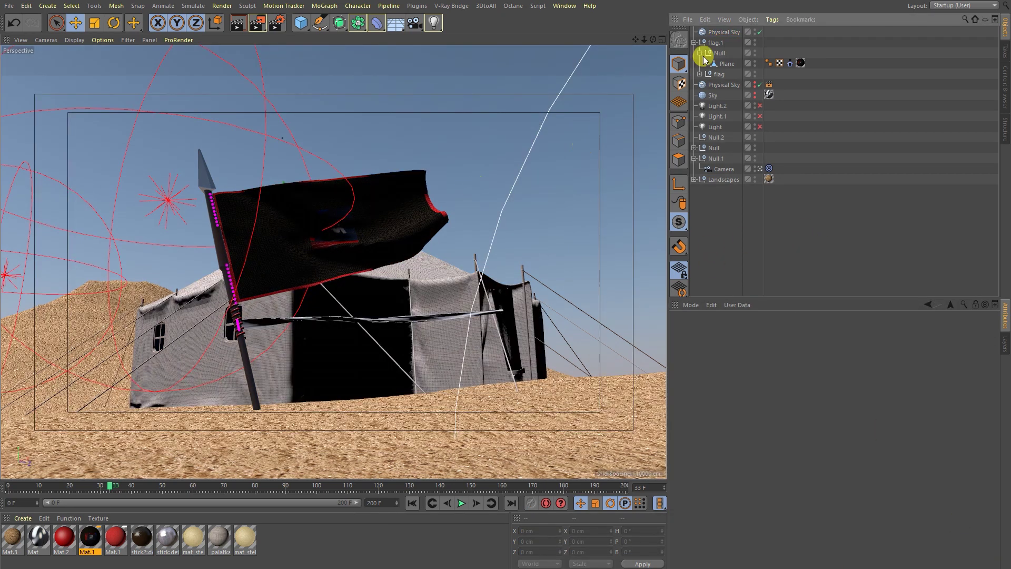
click(728, 36)
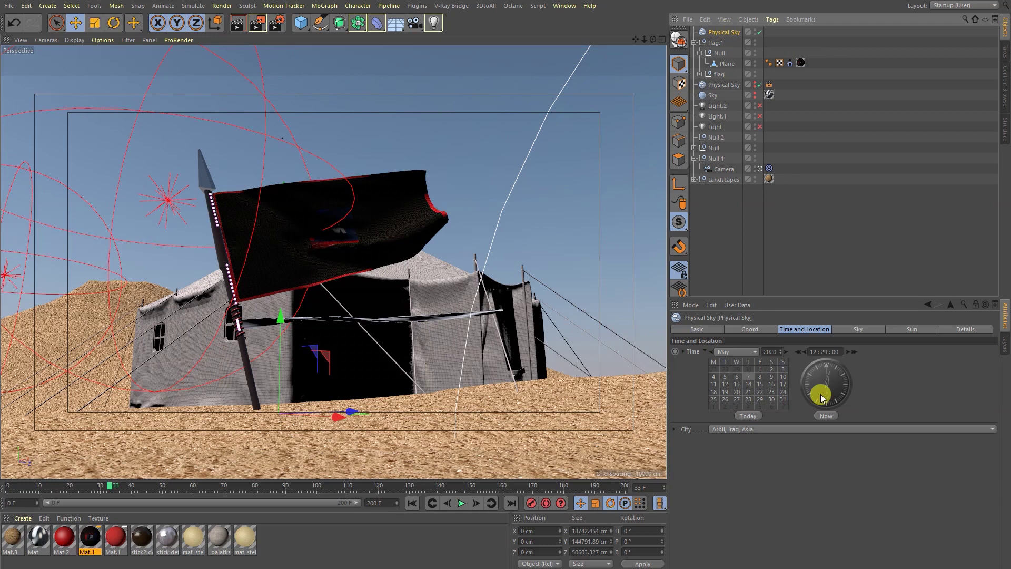
click(857, 332)
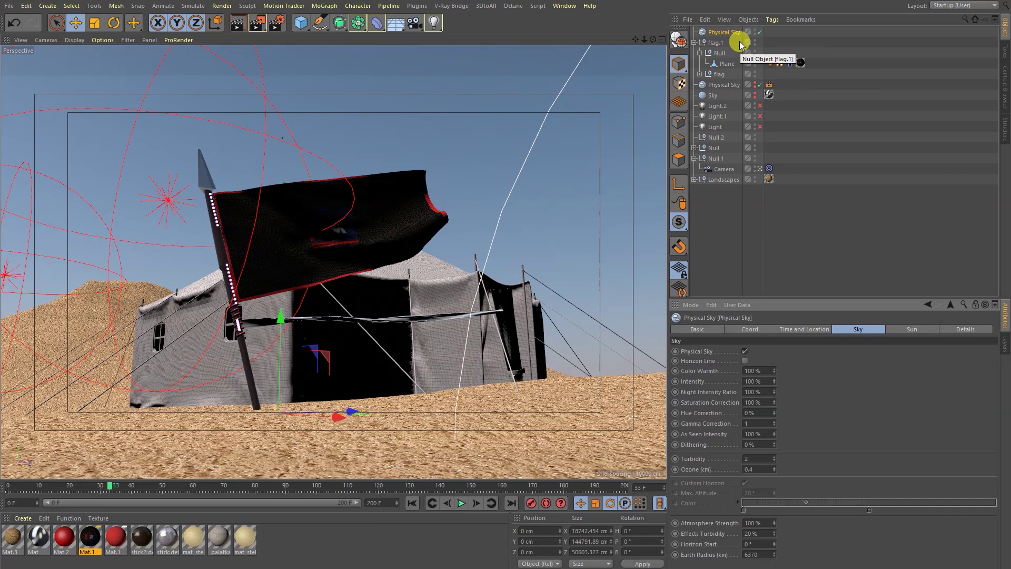
- Review the new Physical Sky's Time and Location, Sun and Details settings, then deselect it
click(803, 331)
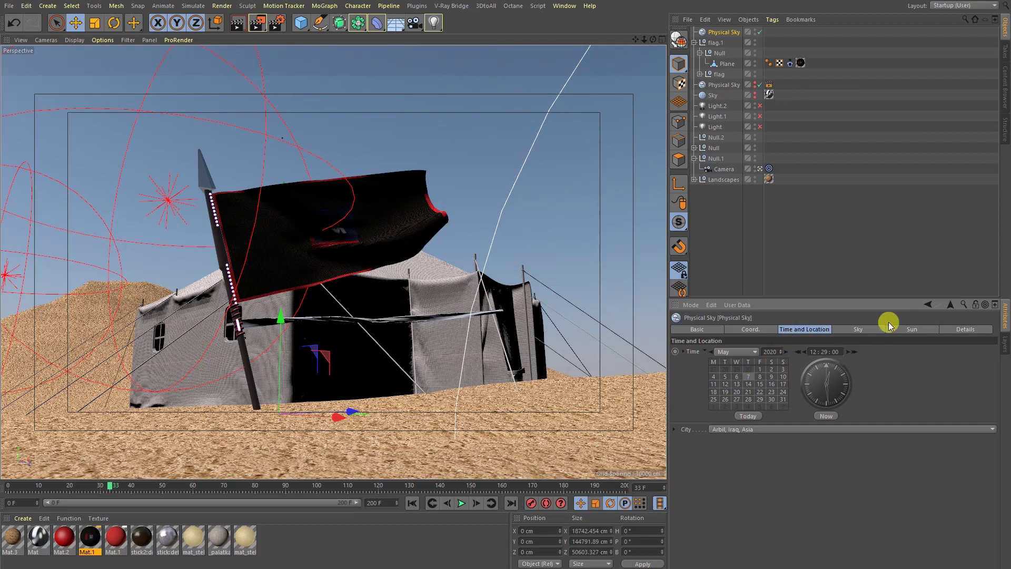
click(904, 330)
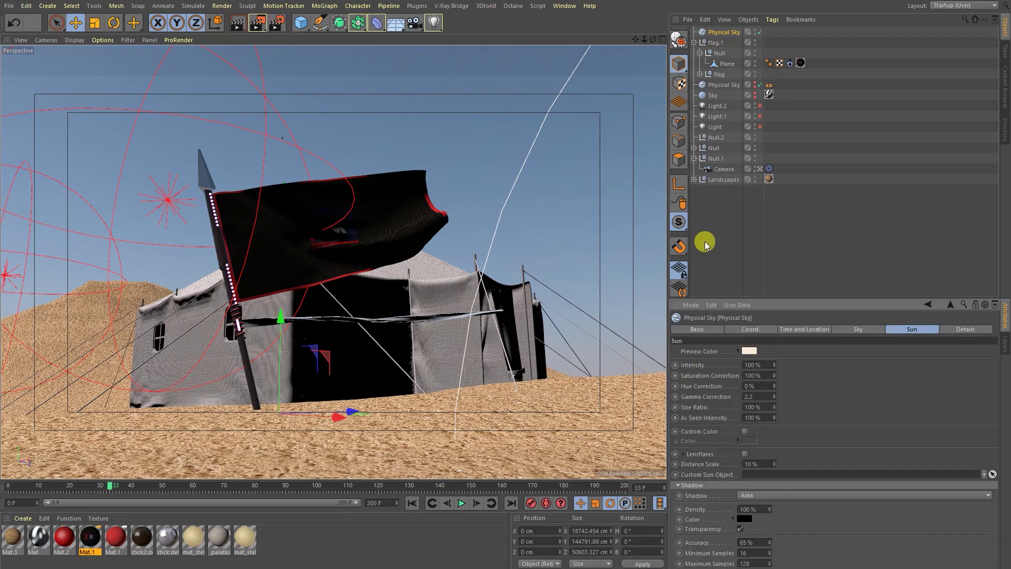
click(969, 331)
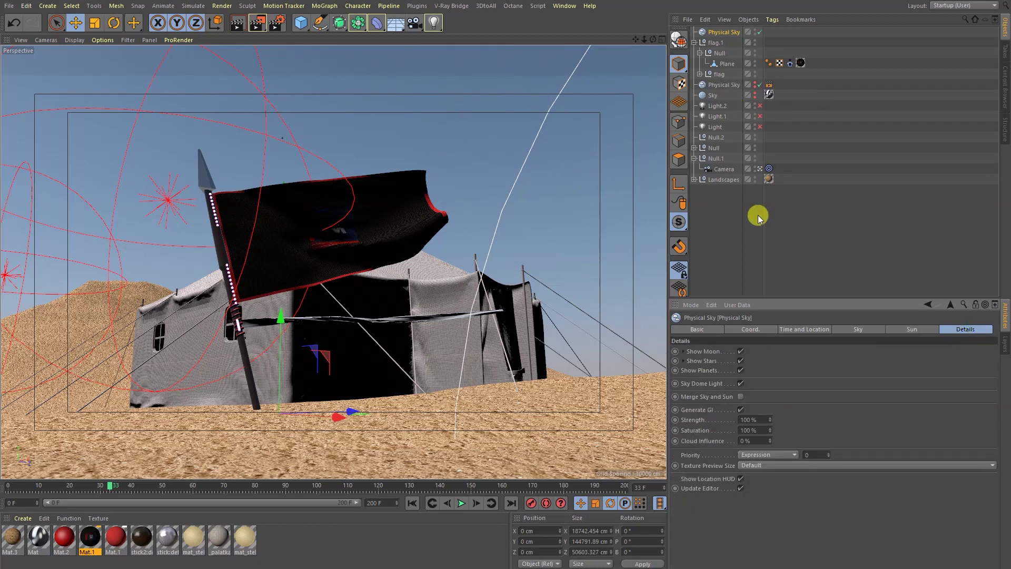
click(737, 232)
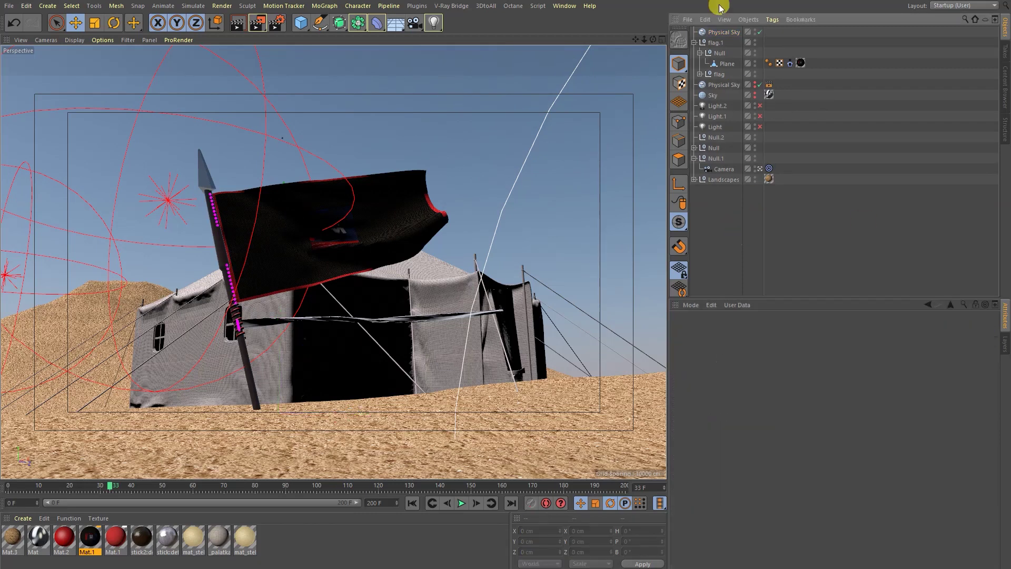
- Delete the new Physical Sky and enable the three existing lights Light, Light.1 and Light.2
click(719, 33)
key(Delete)
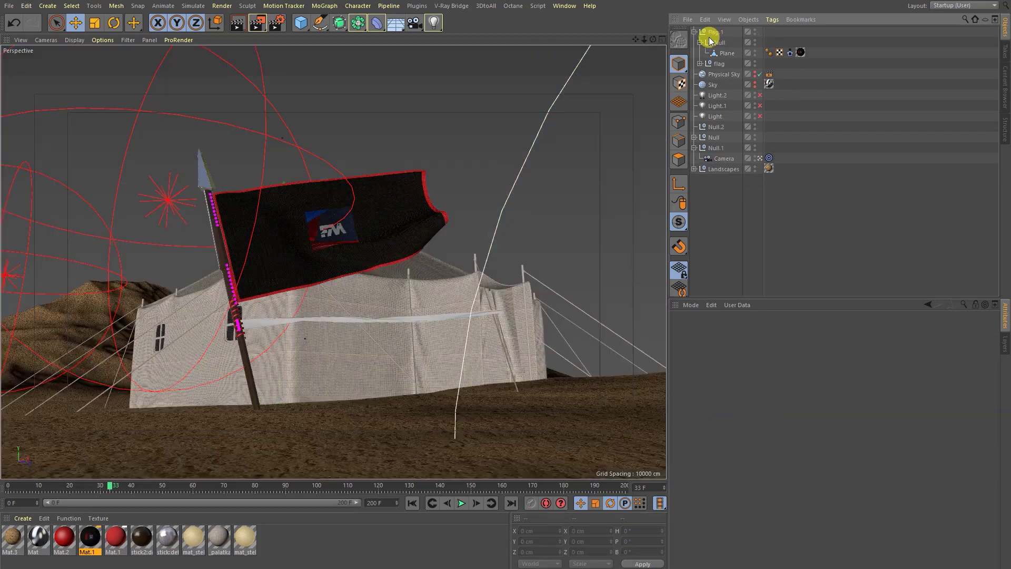
drag(760, 115, 761, 95)
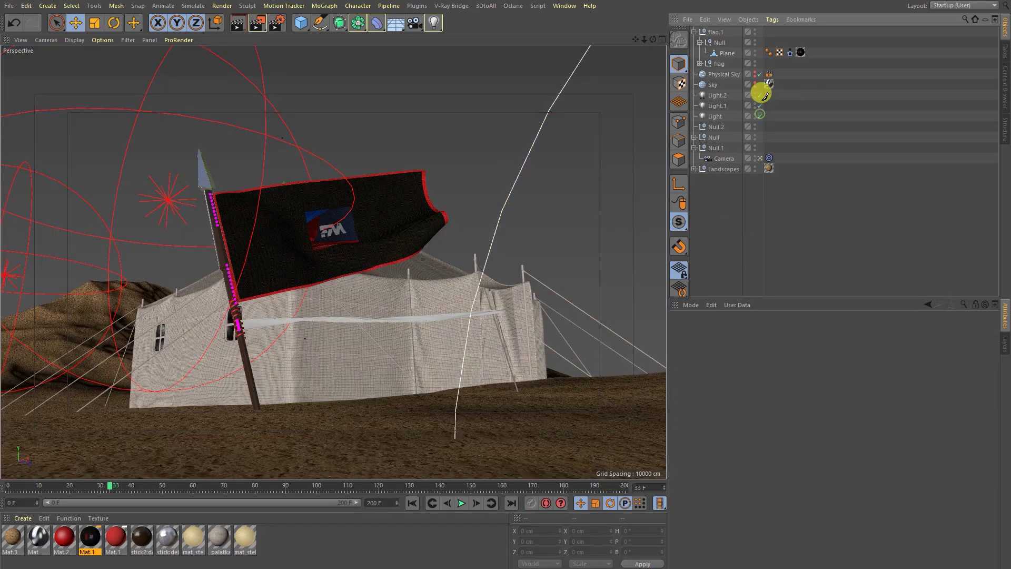
- Add a standard Sky object to the scene and render the viewport without a sky material
click(395, 25)
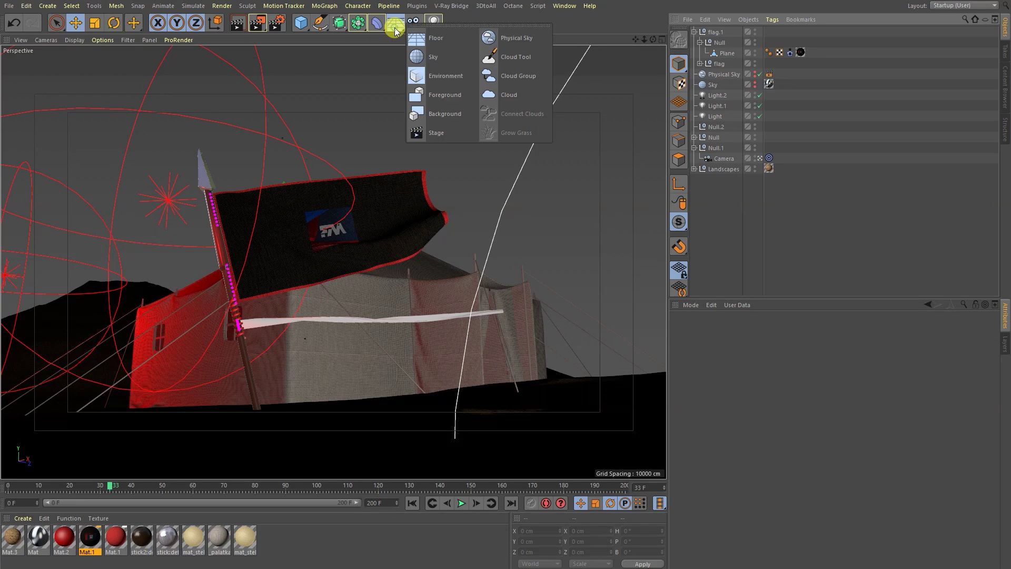
click(423, 56)
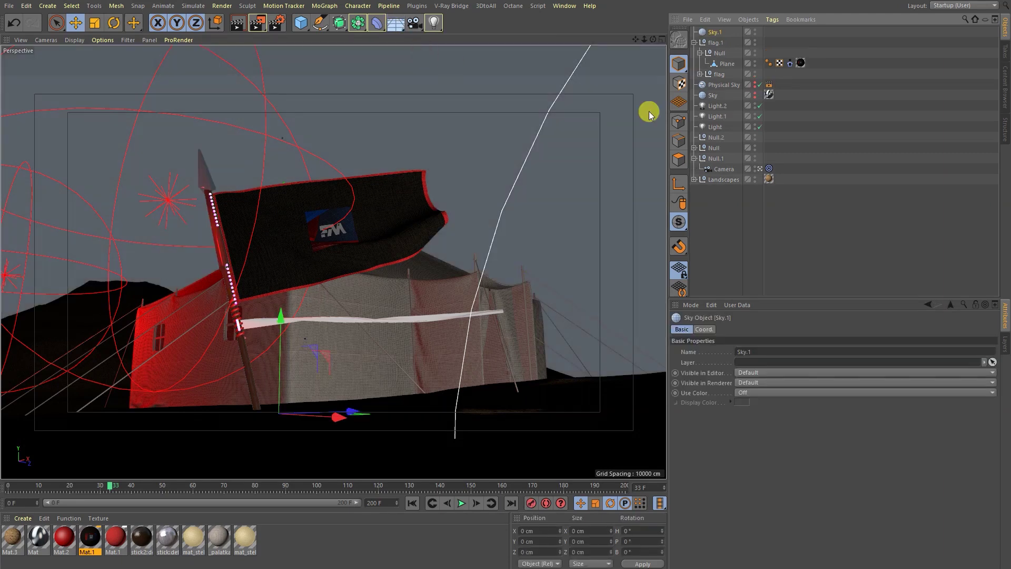
click(30, 535)
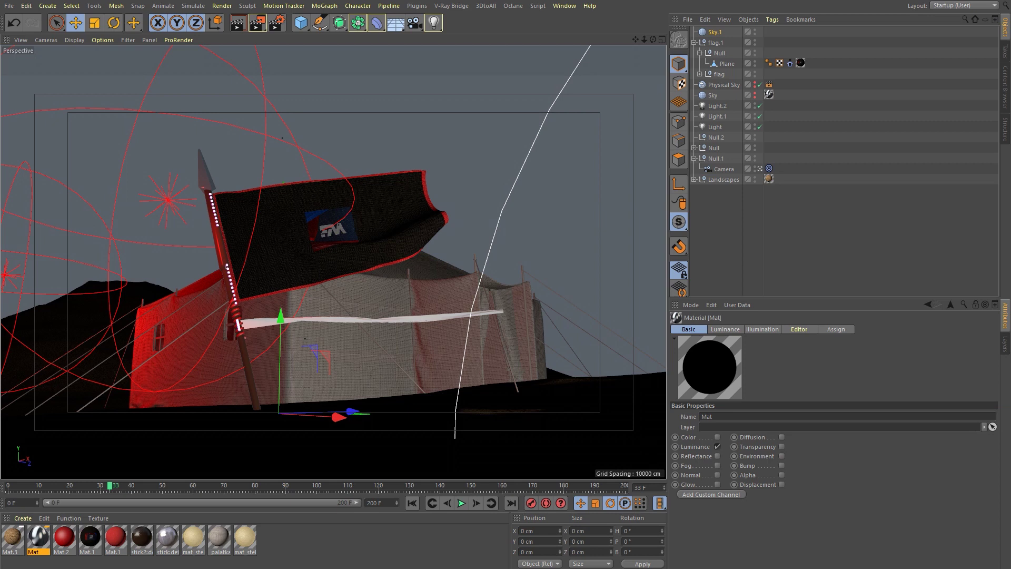
click(236, 23)
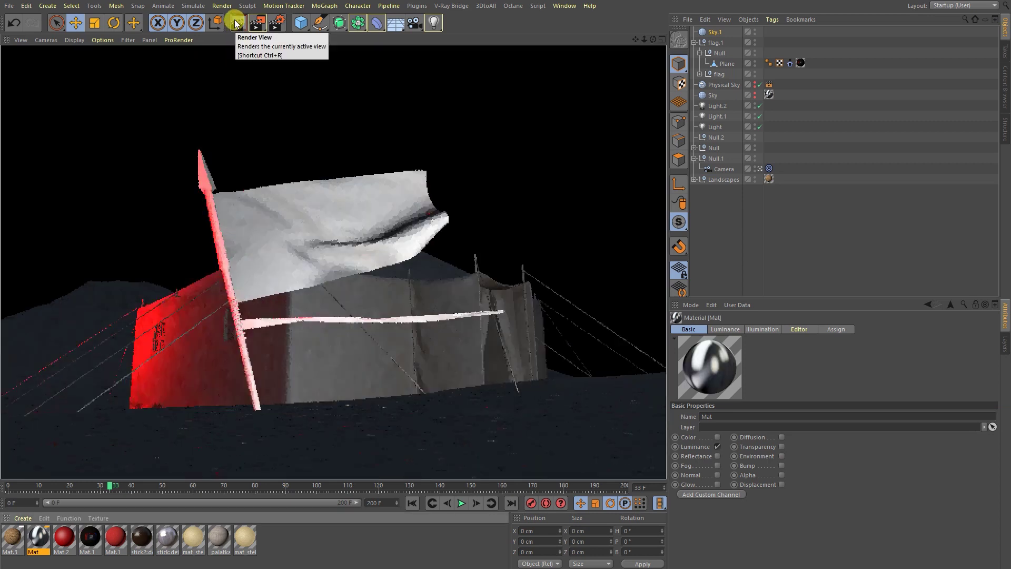
- Apply the Mat material to the new Sky object, render the viewport and inspect the material's texture tag
drag(37, 534, 713, 35)
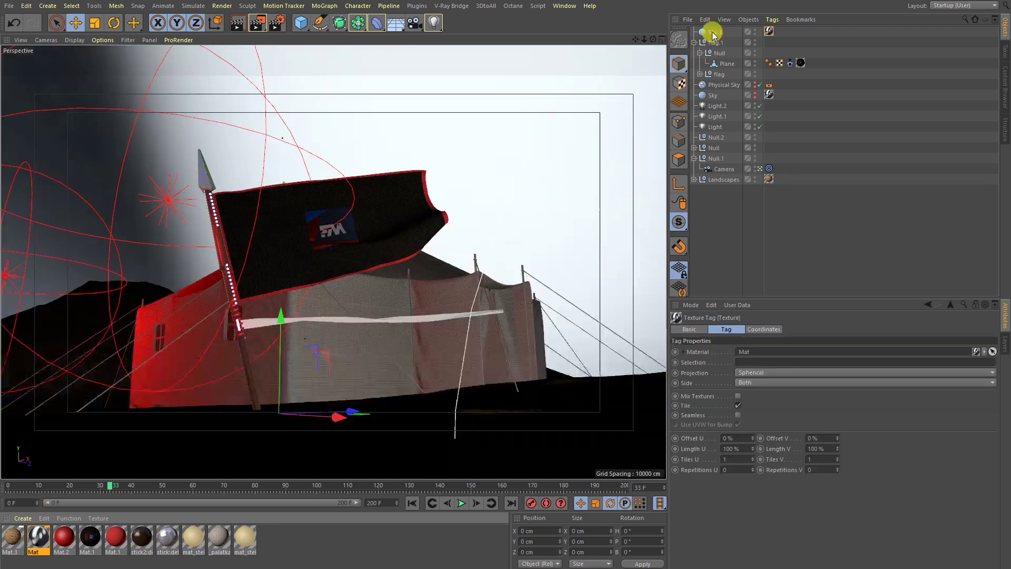
click(235, 25)
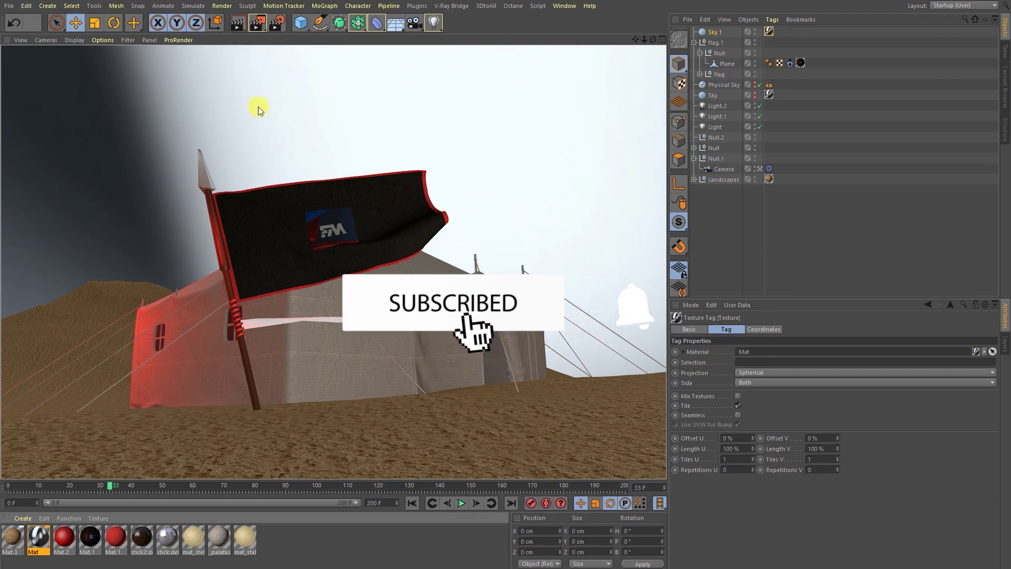
click(38, 537)
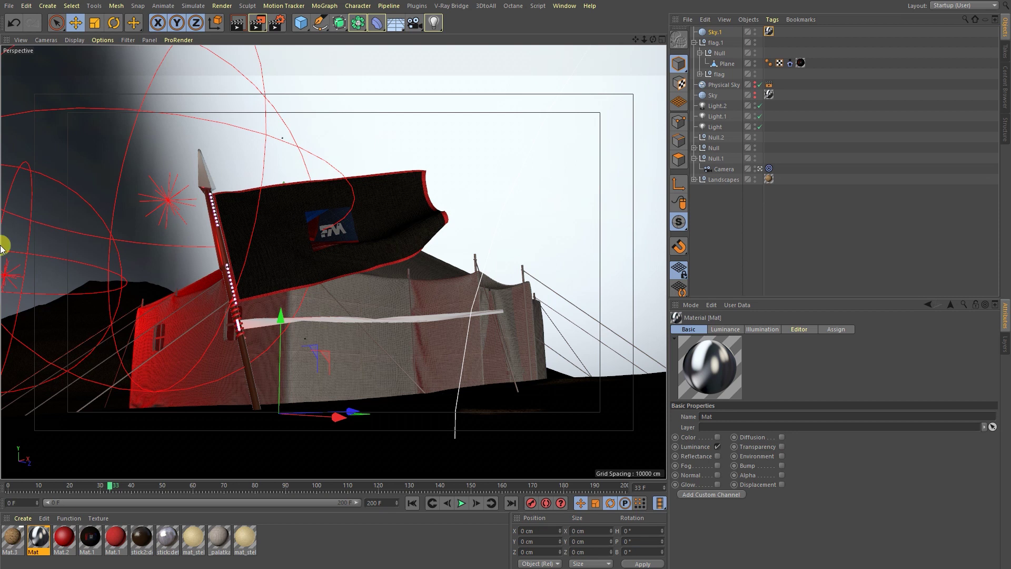
click(751, 239)
click(769, 30)
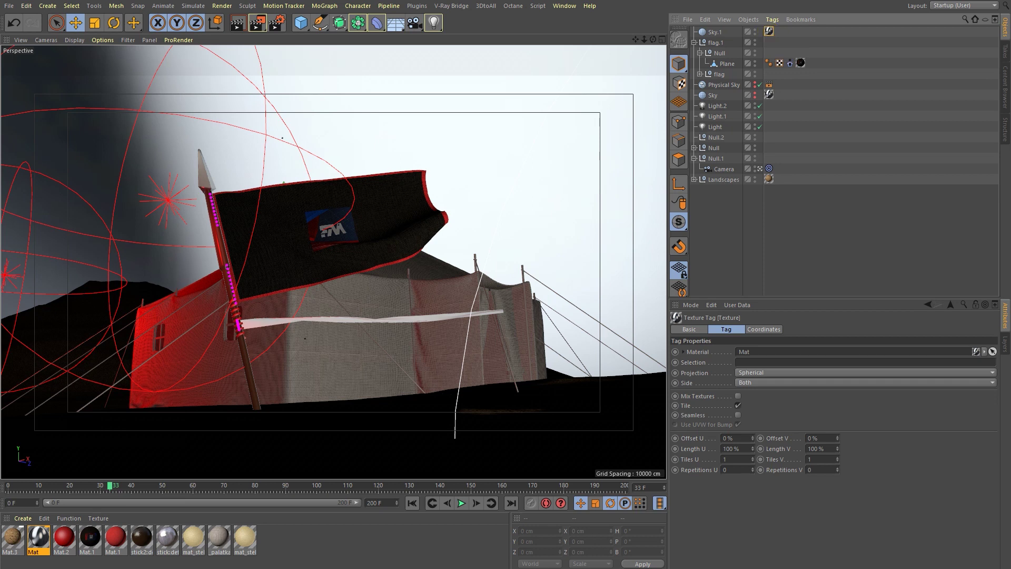
- Delete the new Sky object and disable the lights Light, Light.1 and Light.2
click(716, 33)
key(Delete)
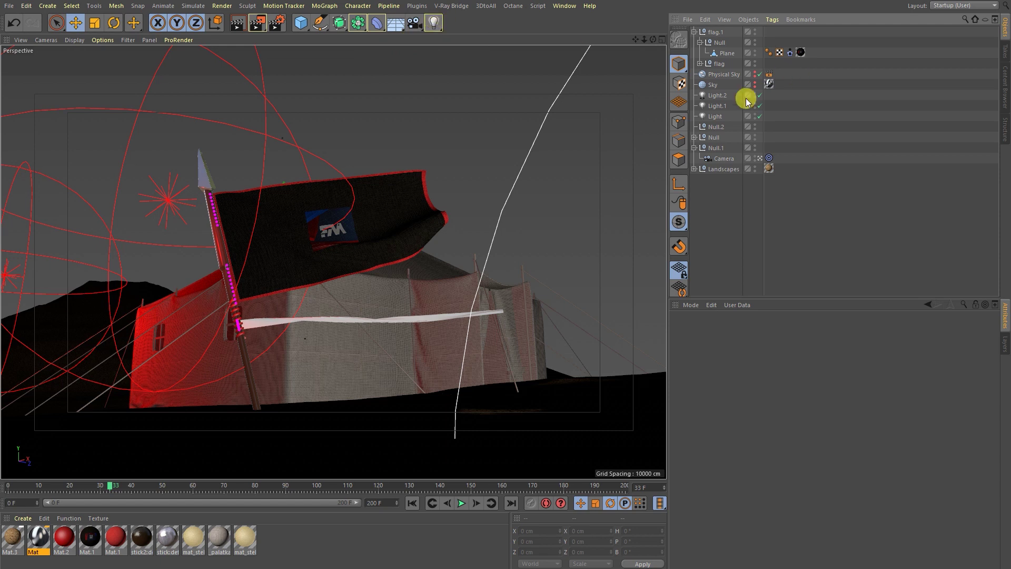
drag(758, 118, 760, 95)
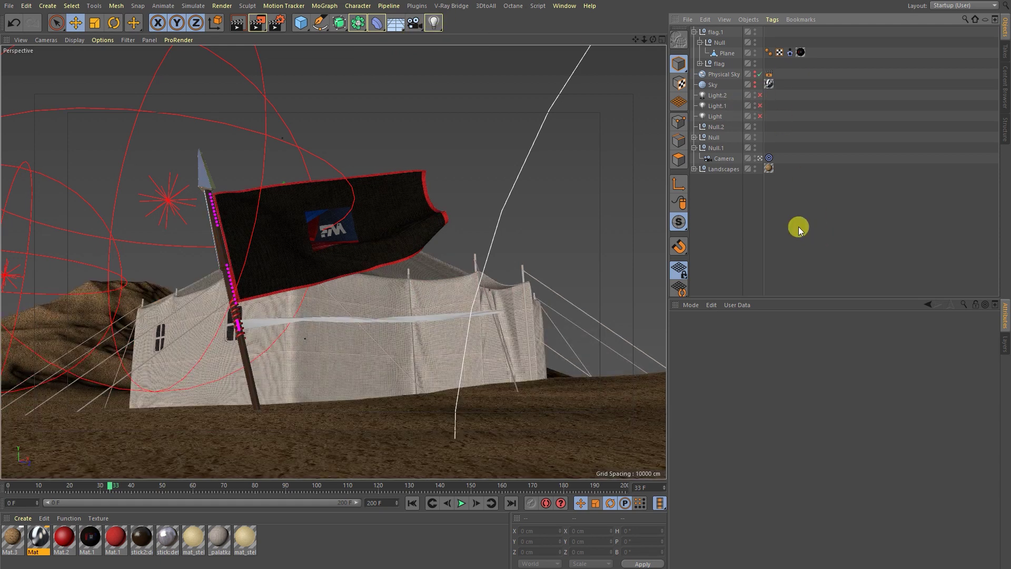
- Add an omni light, move it to about X 650, Y 316, Z -226 cm and render the viewport
click(435, 24)
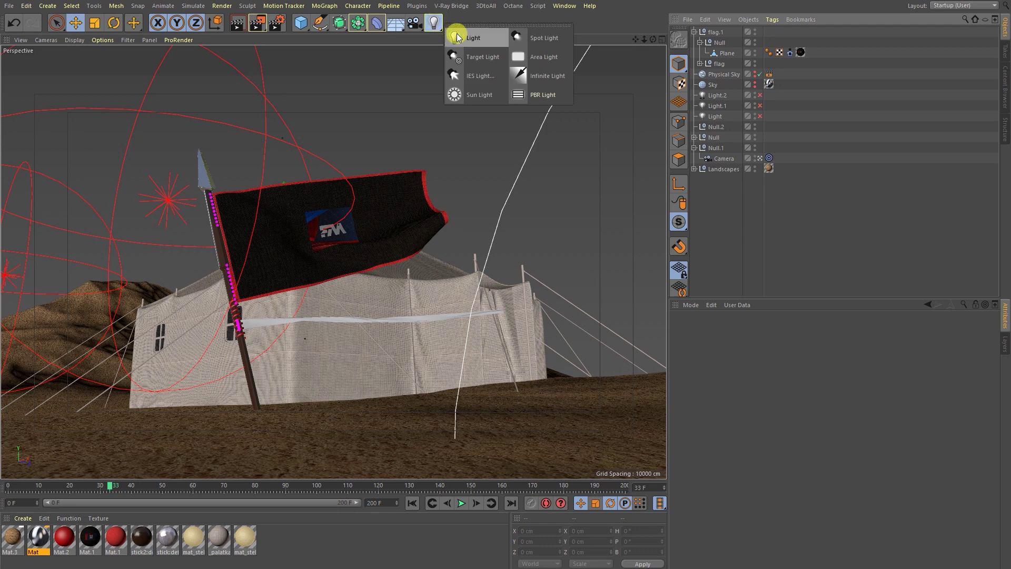
click(457, 37)
drag(283, 329, 590, 48)
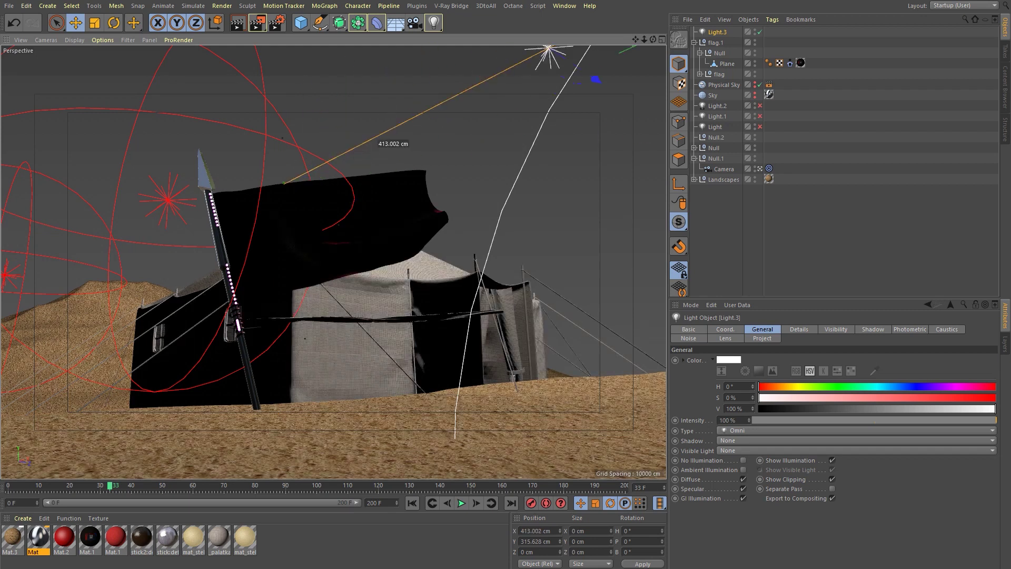
drag(295, 174, 530, 145)
middle_click(428, 200)
scroll(464, 153, up, 5)
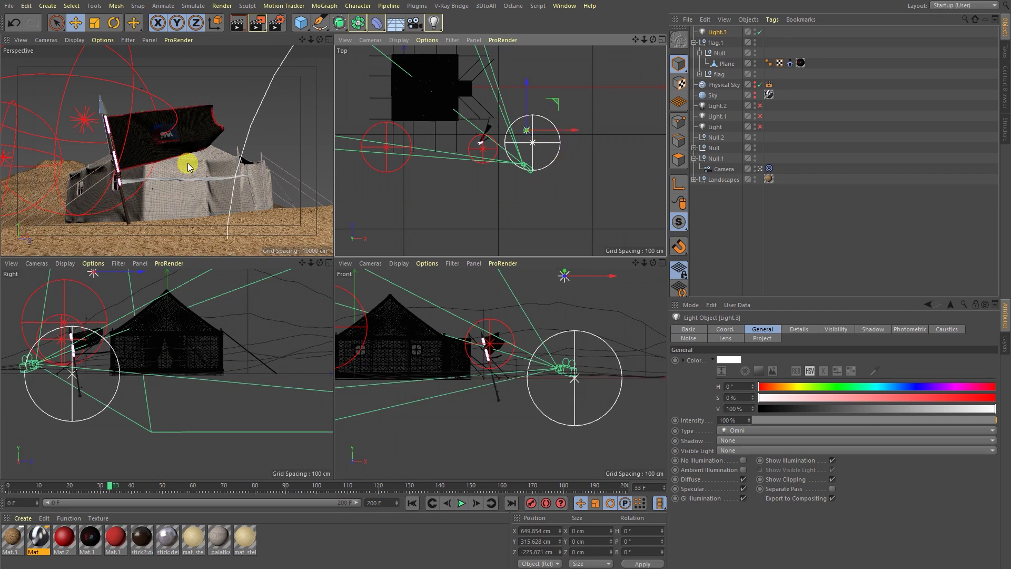
middle_click(188, 166)
click(236, 25)
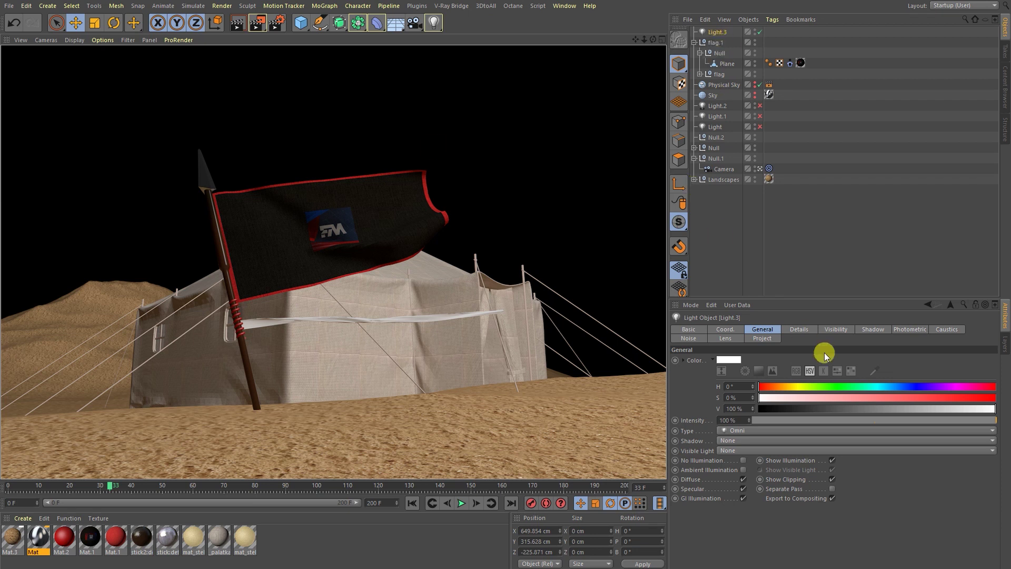
- Set the new omni light's intensity to 44%
click(805, 332)
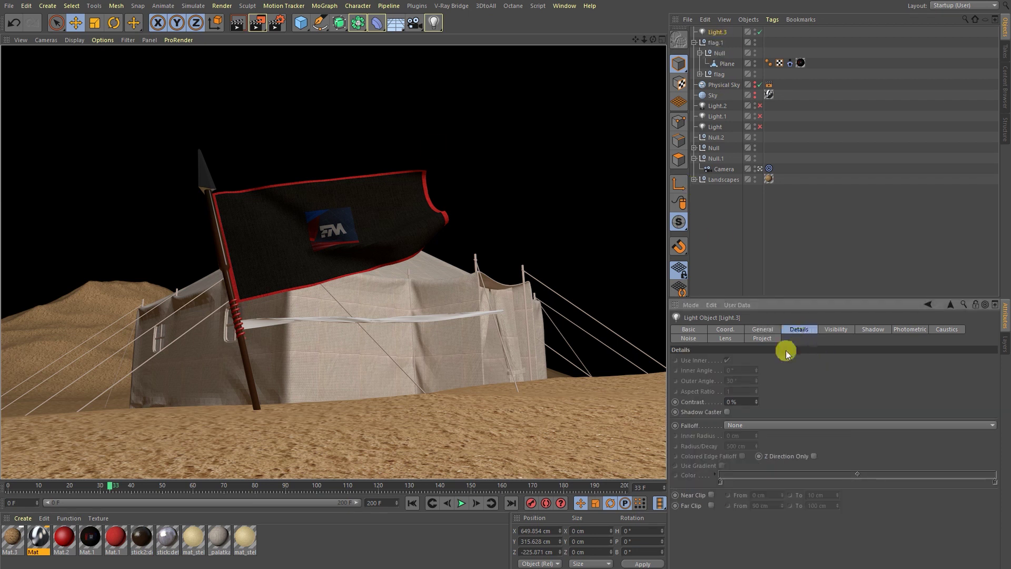
click(765, 331)
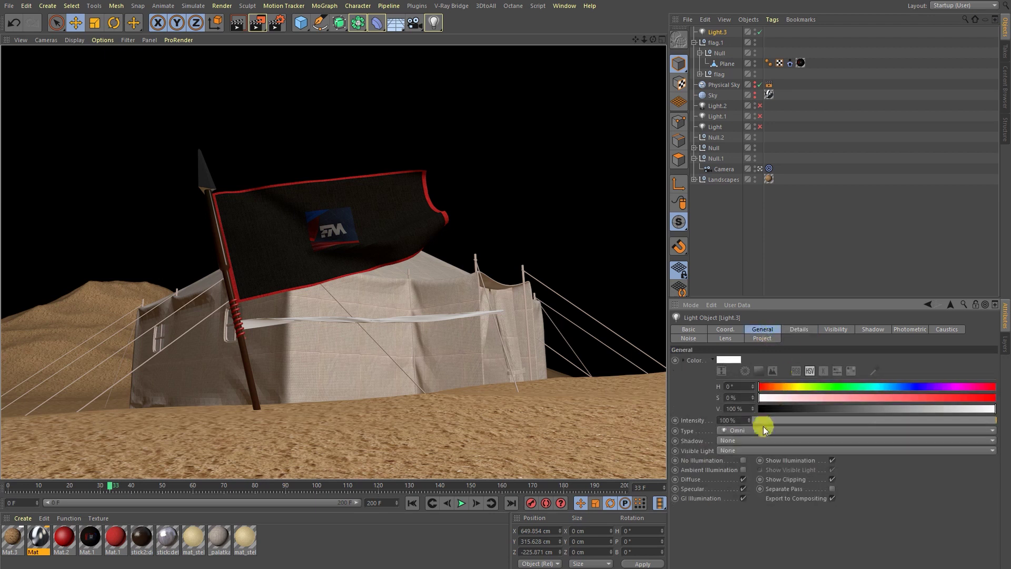
drag(968, 423, 851, 403)
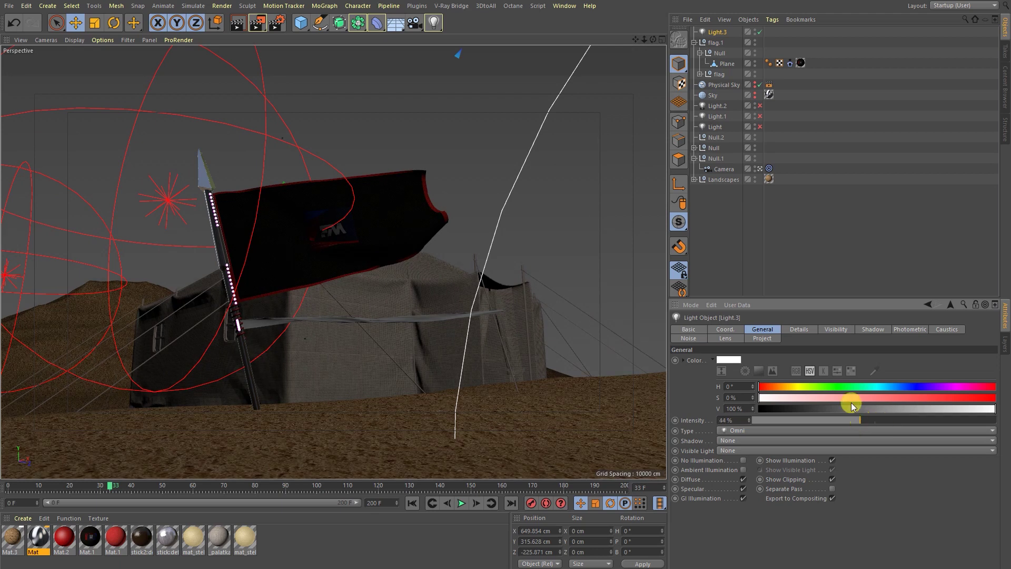
- Duplicate the omni light and move the copy in front of the tent, to about X 181, Y 159, Z -265 cm
click(784, 245)
drag(713, 31, 720, 41)
middle_click(448, 151)
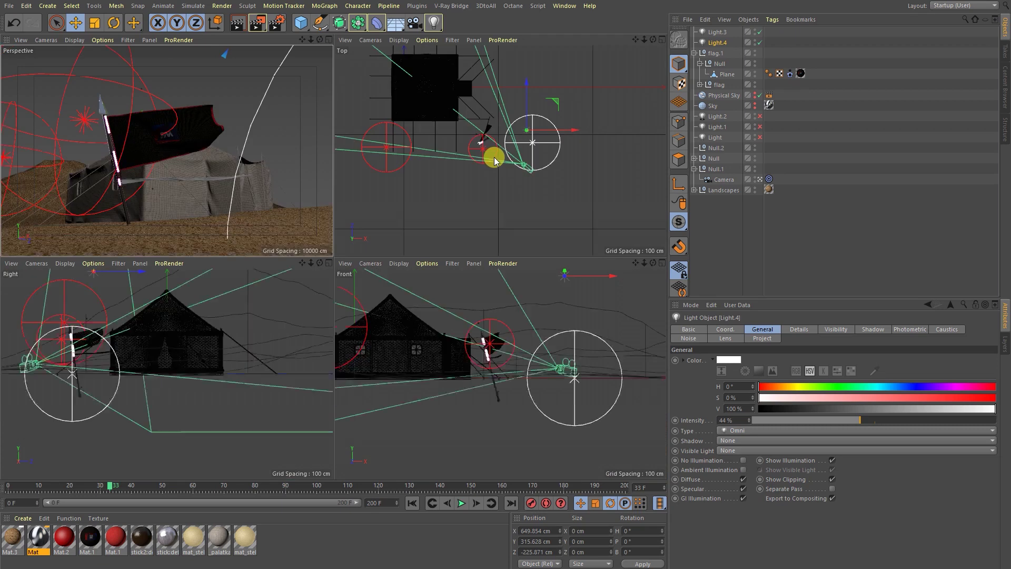
drag(526, 140, 435, 148)
alt+middle_drag(406, 304, 437, 287)
drag(437, 287, 446, 336)
- Set the duplicated light's intensity to 100% and its falloff to Inverse Square (Physically Accurate)
drag(860, 419, 996, 420)
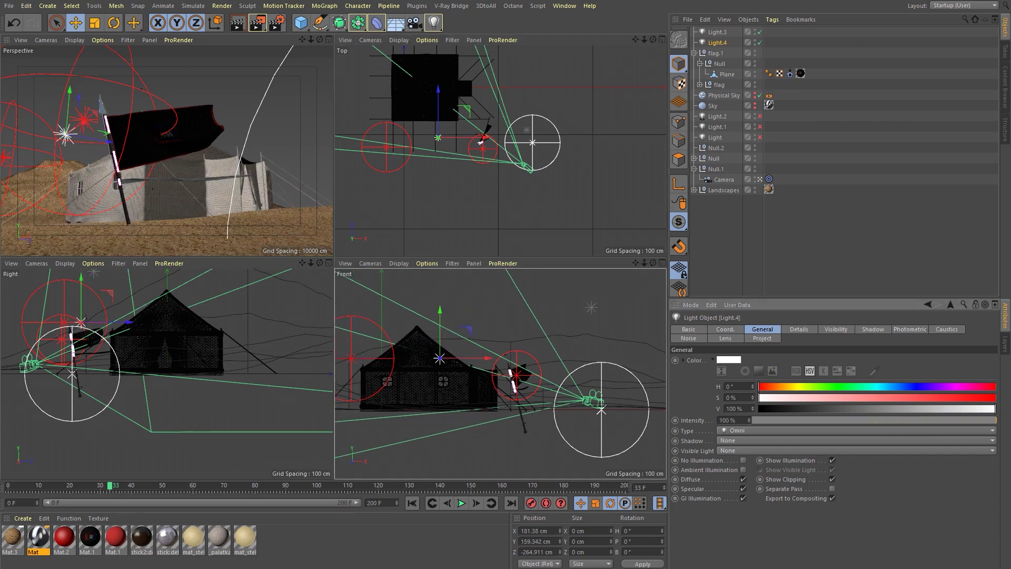
click(799, 329)
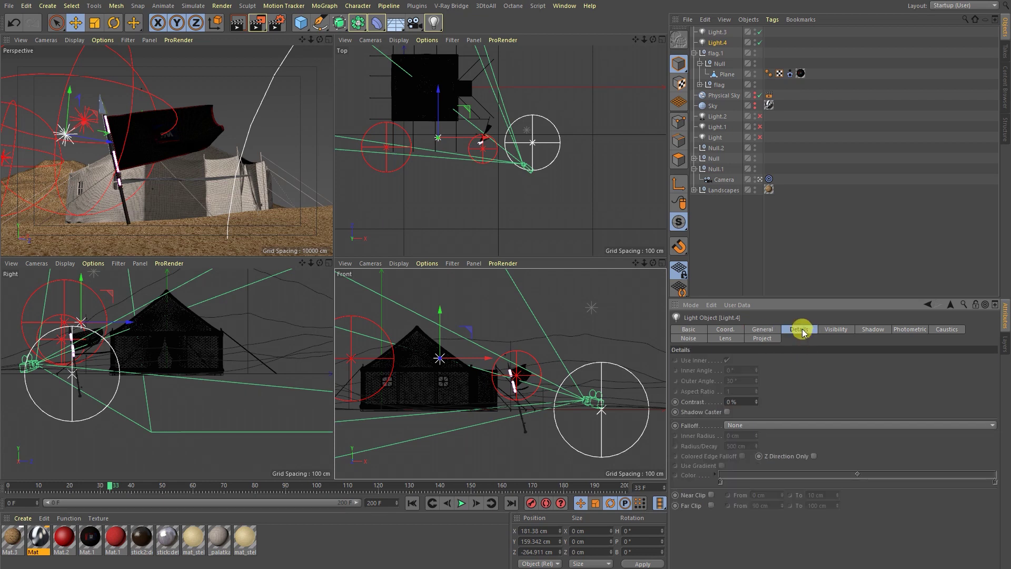
click(737, 424)
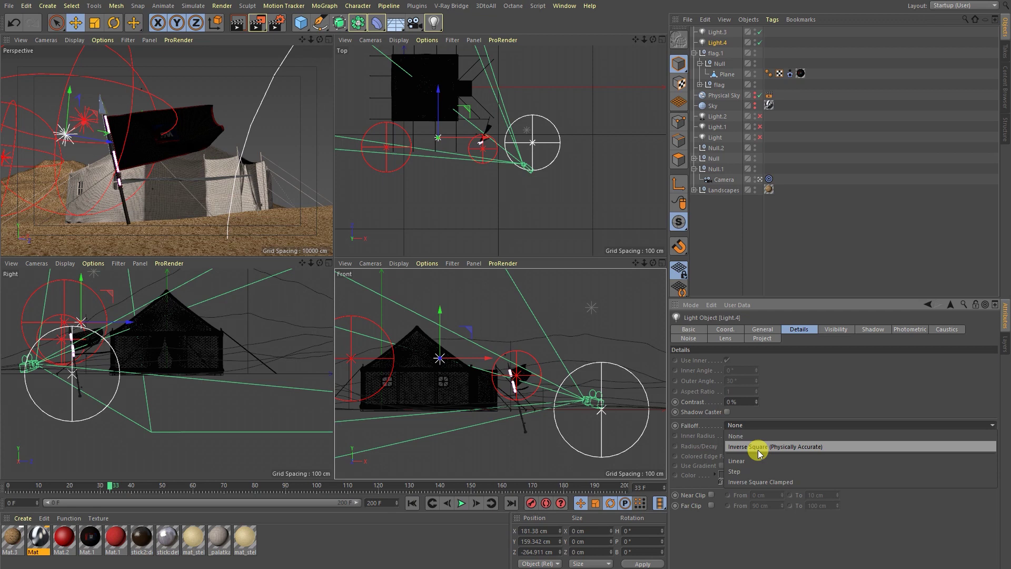
click(759, 448)
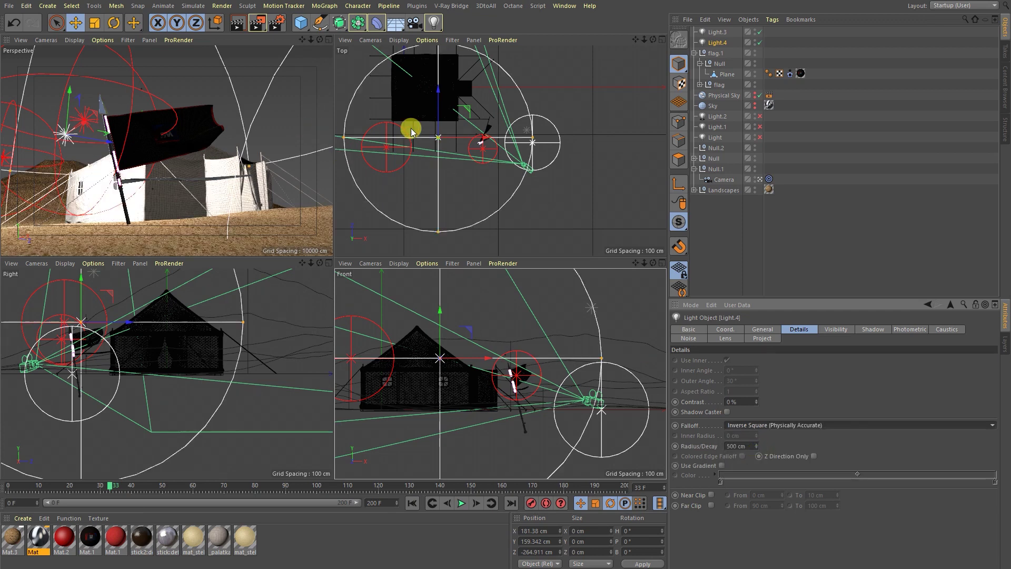
- Shrink the duplicated light's falloff radius to about 179 cm, move it to about Z -218 cm and render the viewport
drag(347, 137, 405, 138)
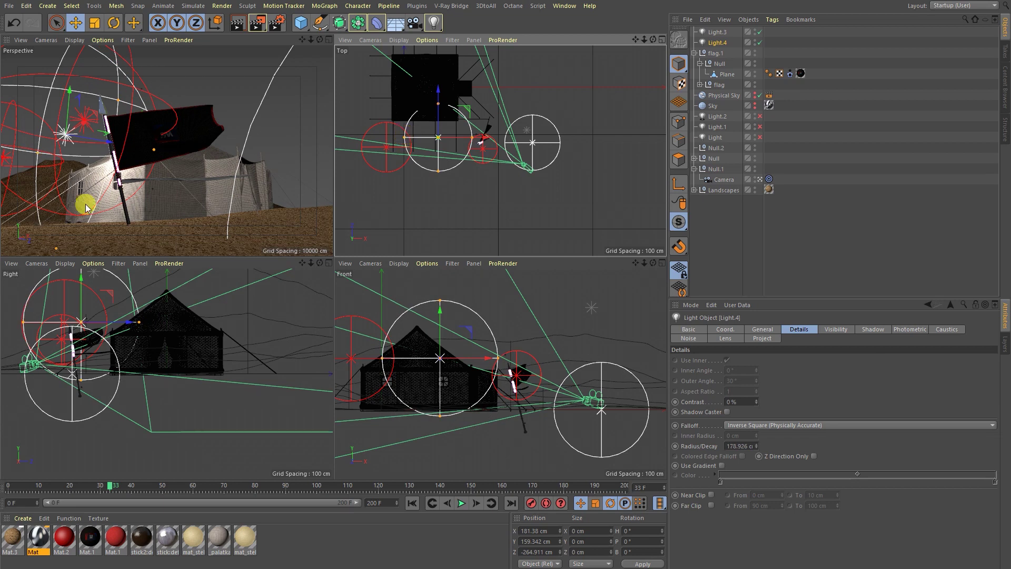
drag(437, 121, 443, 104)
middle_click(217, 107)
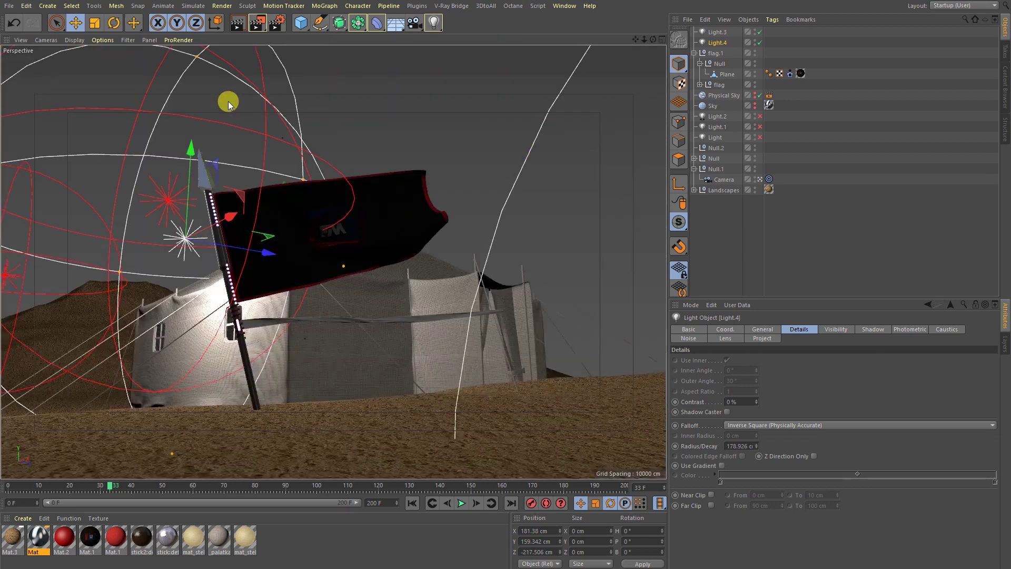
click(235, 25)
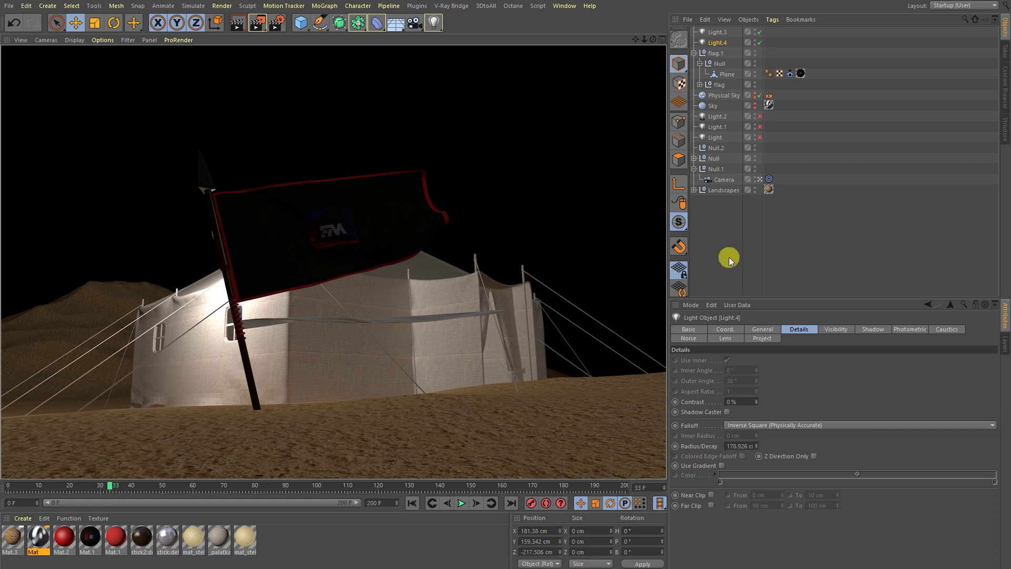
- Set the duplicated light's color to light blue with hue 202°, saturation about 59% and value 100%, and render the viewport
click(718, 42)
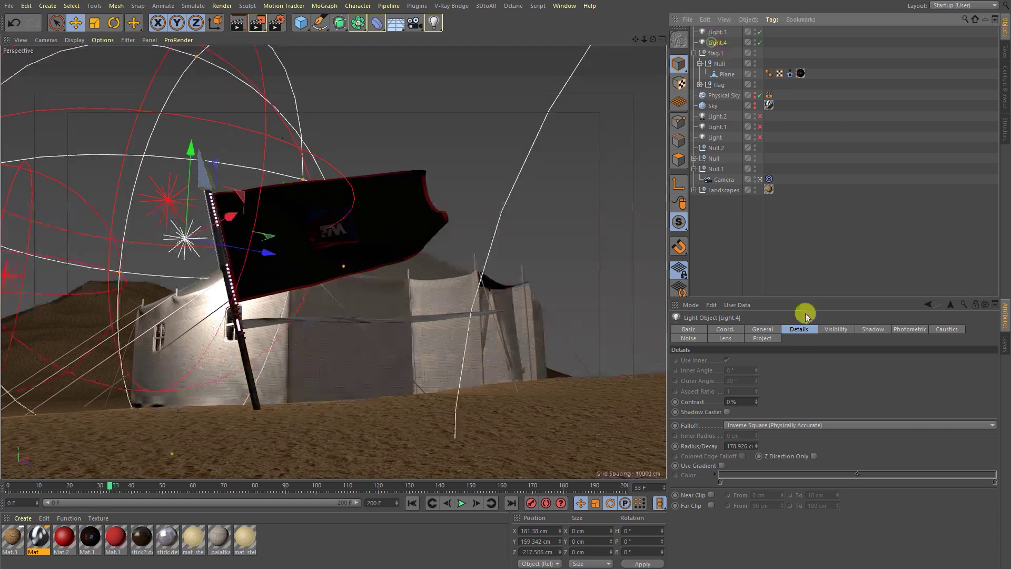
click(765, 329)
click(729, 359)
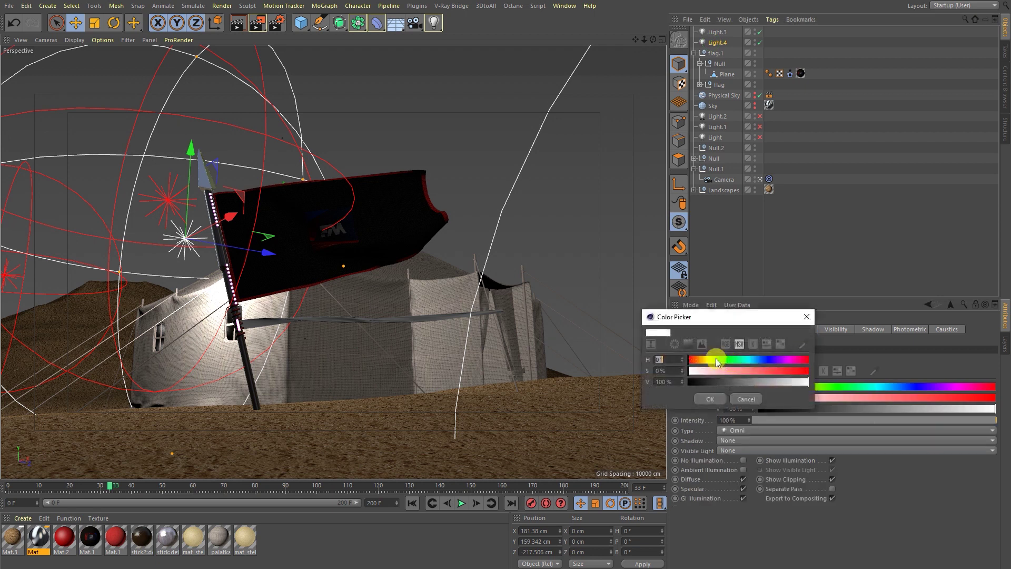
click(688, 344)
click(717, 372)
drag(718, 372, 710, 359)
drag(763, 375, 763, 416)
click(710, 517)
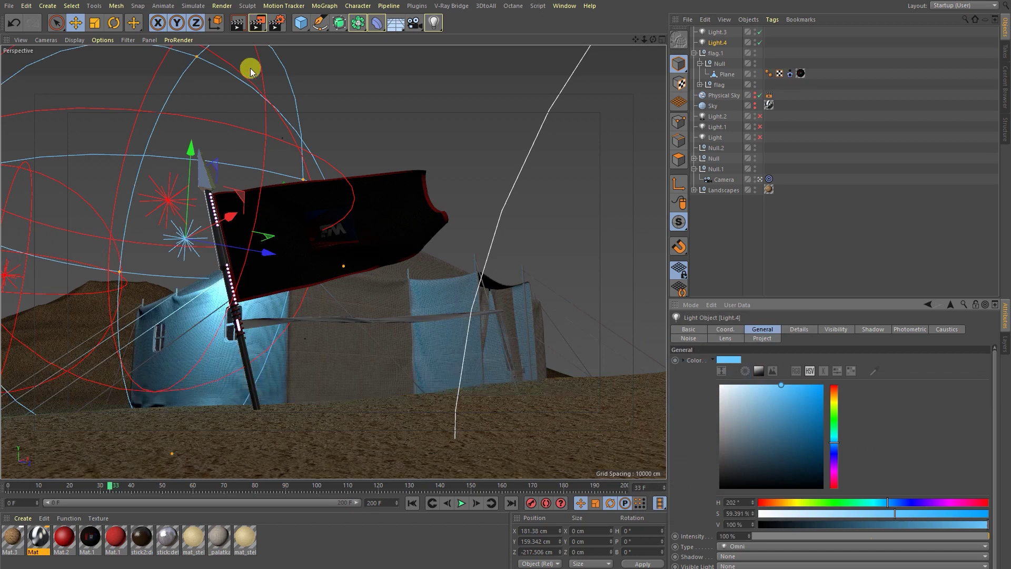
click(235, 24)
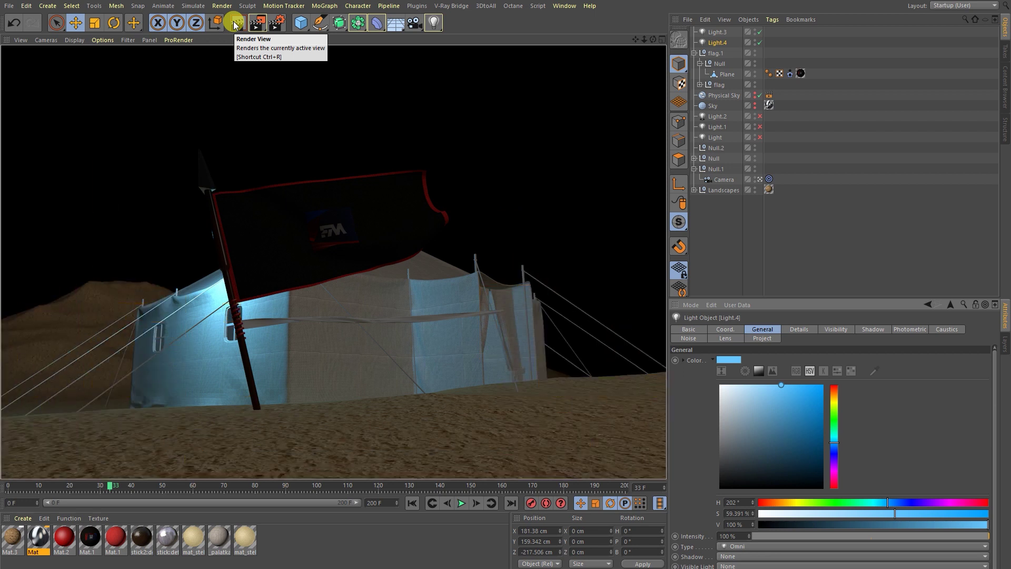
- Duplicate the light blue omni light, move the copy to about X 527, Z -39 cm and color it orange with hue 33°, saturation 100% and value 100%
drag(718, 41, 723, 48)
middle_click(501, 187)
drag(461, 159, 523, 107)
click(835, 399)
drag(801, 395, 840, 341)
click(835, 394)
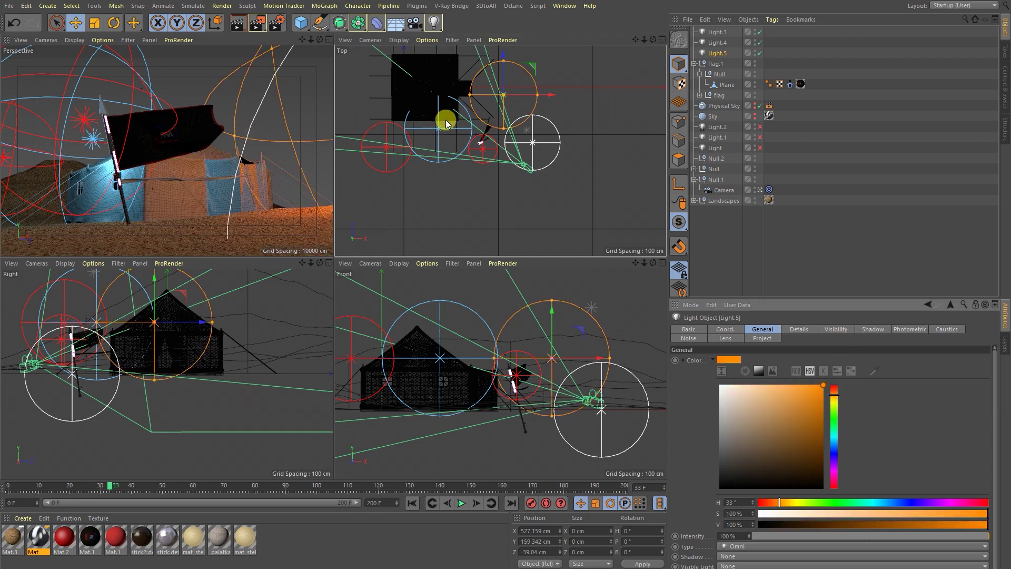
- Shrink the orange light's falloff radius, move it to about X 427, Z 70 cm, render the viewport and deselect the light
drag(537, 100, 498, 68)
middle_click(248, 77)
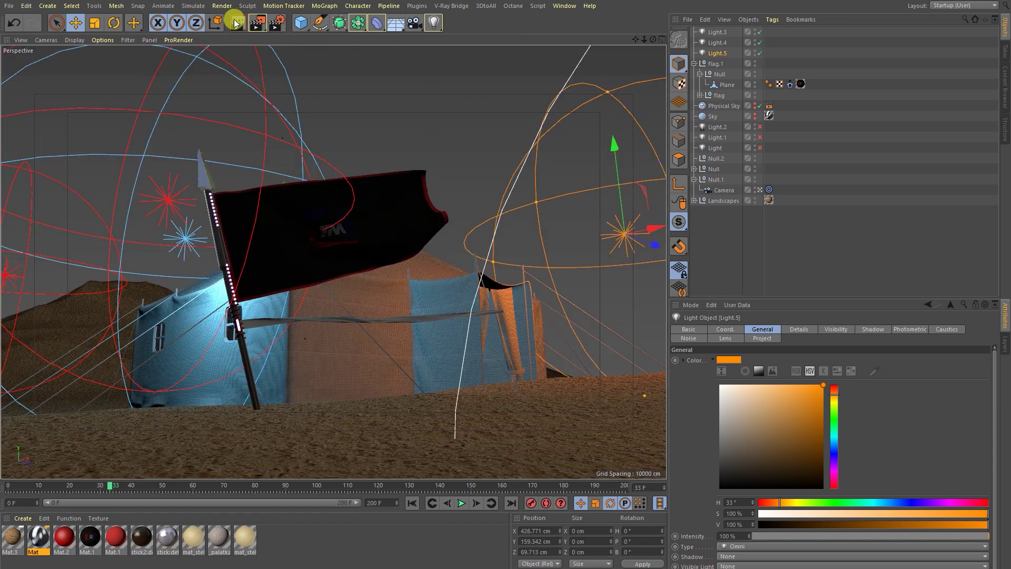
click(236, 22)
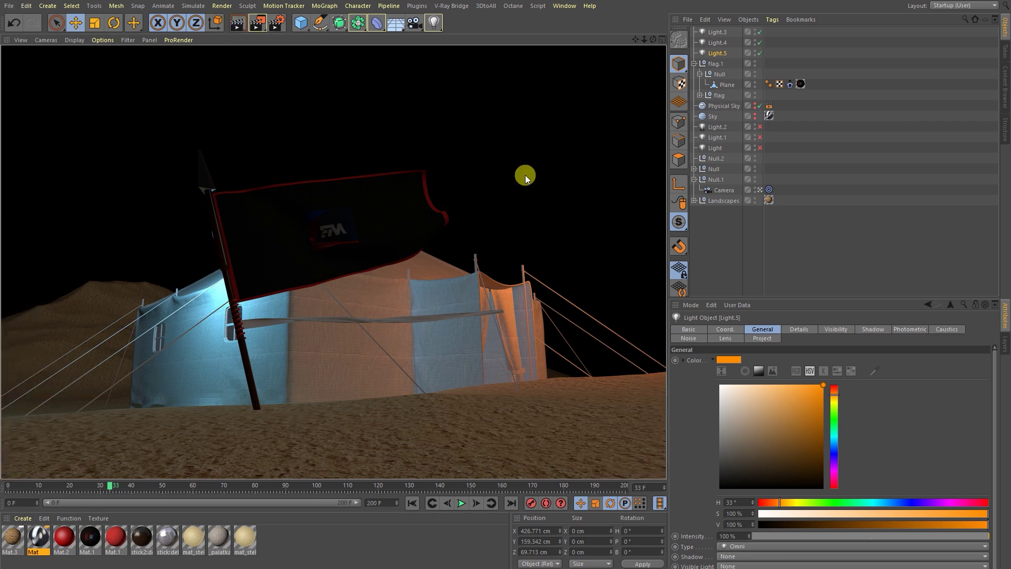
click(734, 260)
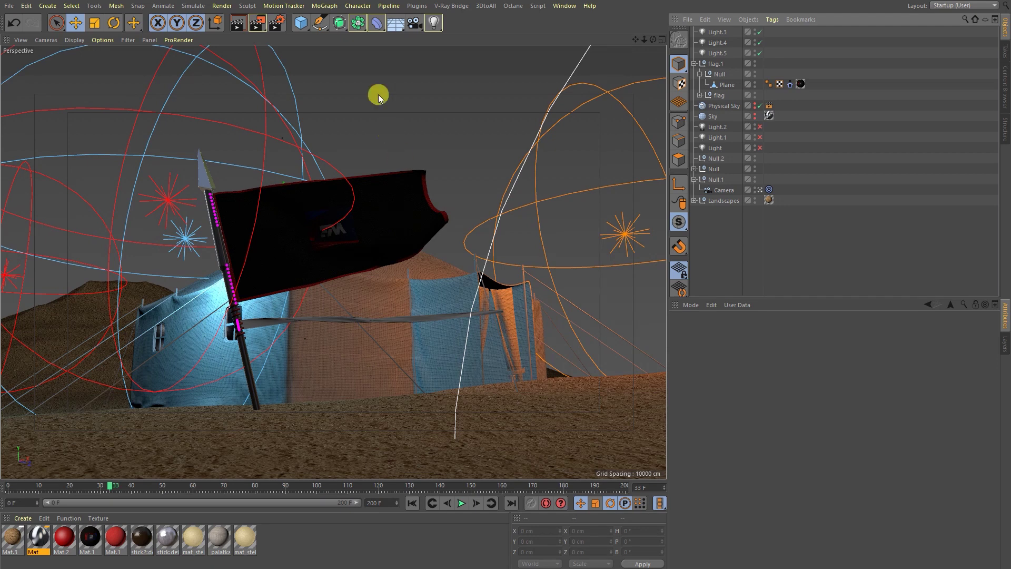
- Add a new omni light and place it near the flag and camera at about X 600, Z -335 cm
drag(433, 22, 482, 36)
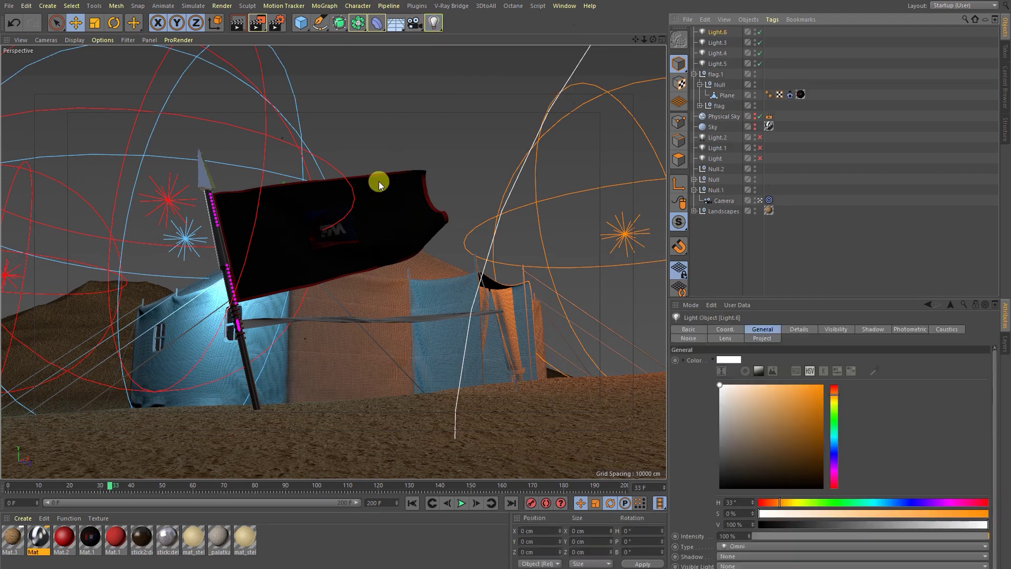
middle_click(378, 181)
mouse_move(422, 101)
mouse_down()
mouse_move(529, 167)
mouse_move(532, 159)
mouse_up()
- Give the new light Inverse Square (Physically Accurate) falloff with a radius of about 139 cm and move it to about X 572, Y 166, Z -310 cm
click(799, 330)
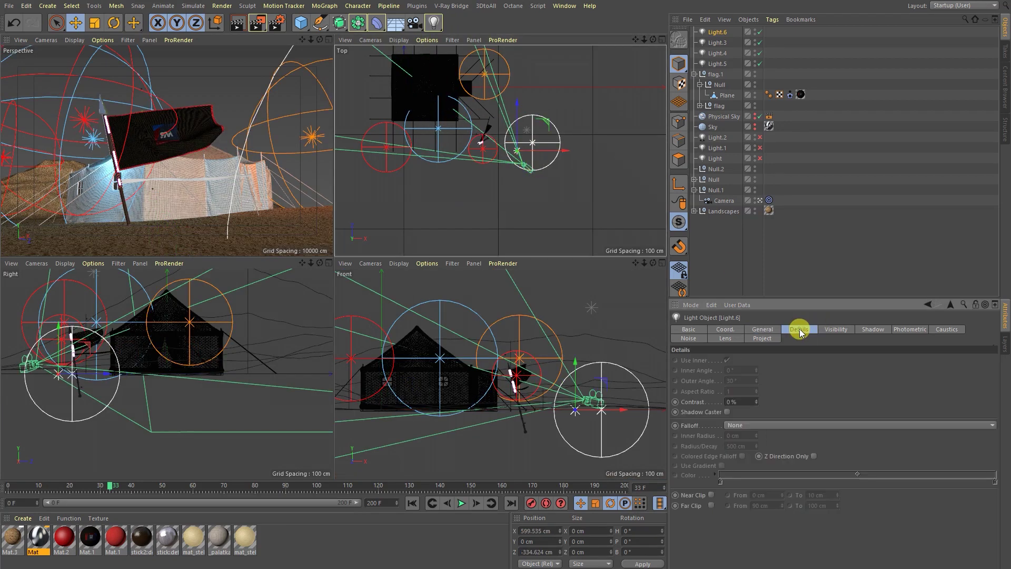
click(743, 424)
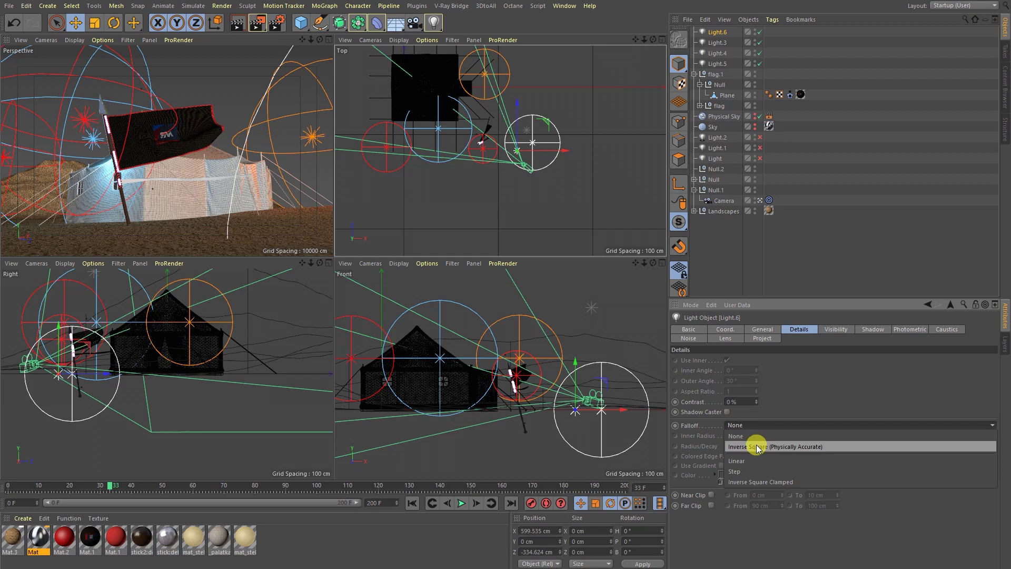
click(752, 445)
drag(611, 151, 506, 134)
drag(564, 367, 564, 319)
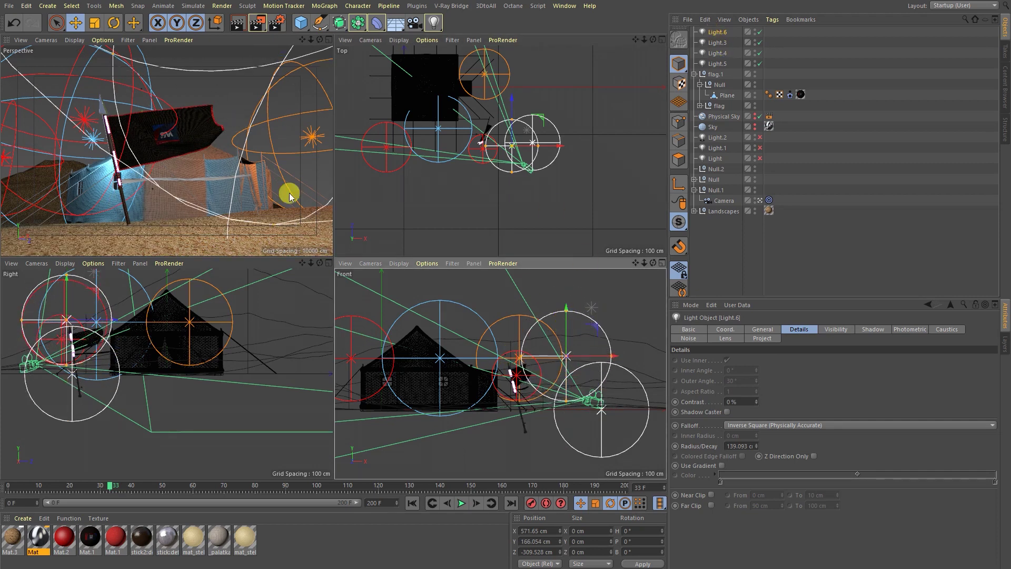
- Collapse the flag.1 hierarchy and rename the newest light as flag light
click(199, 136)
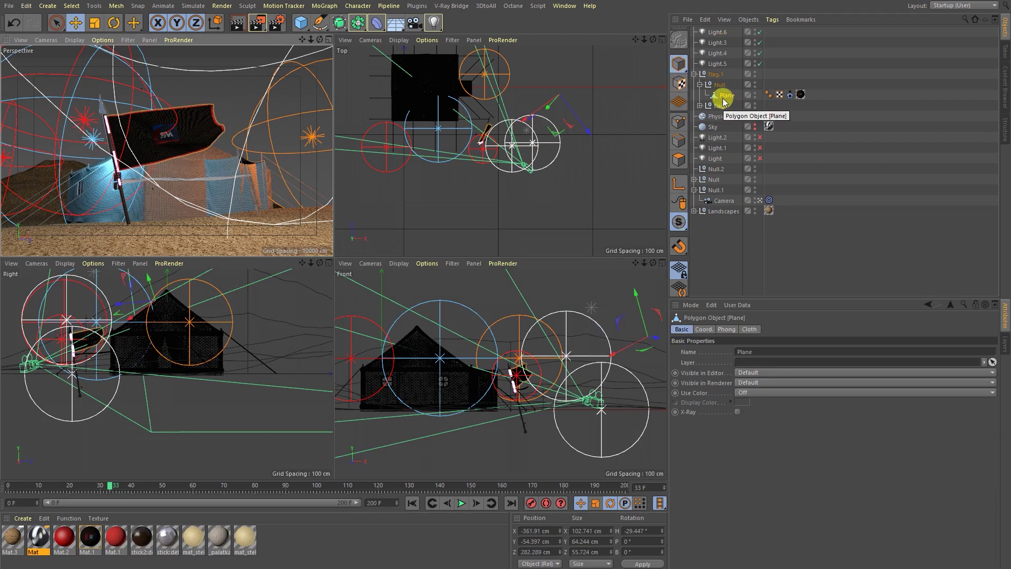
click(694, 75)
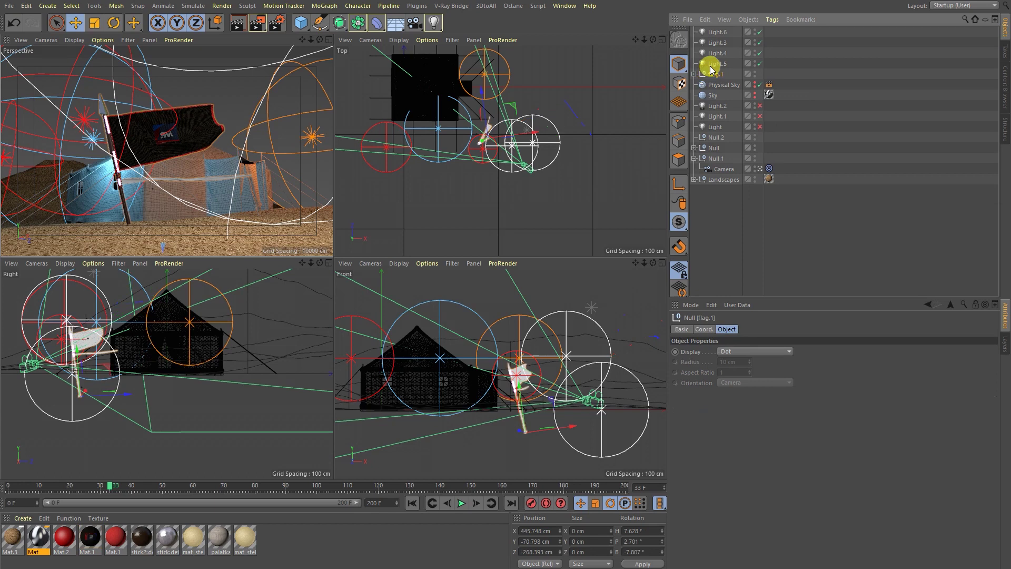
click(719, 32)
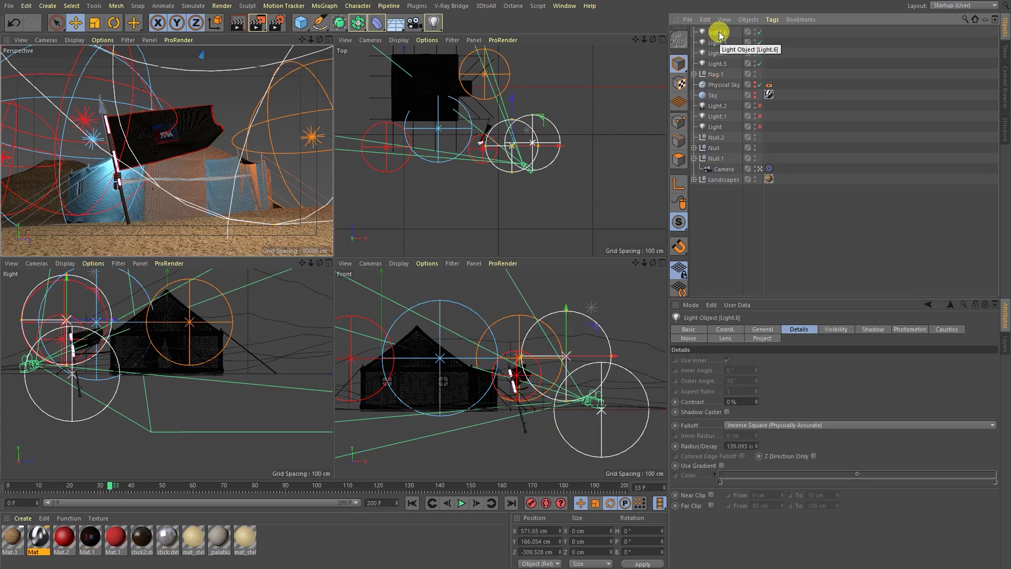
double_click(718, 32)
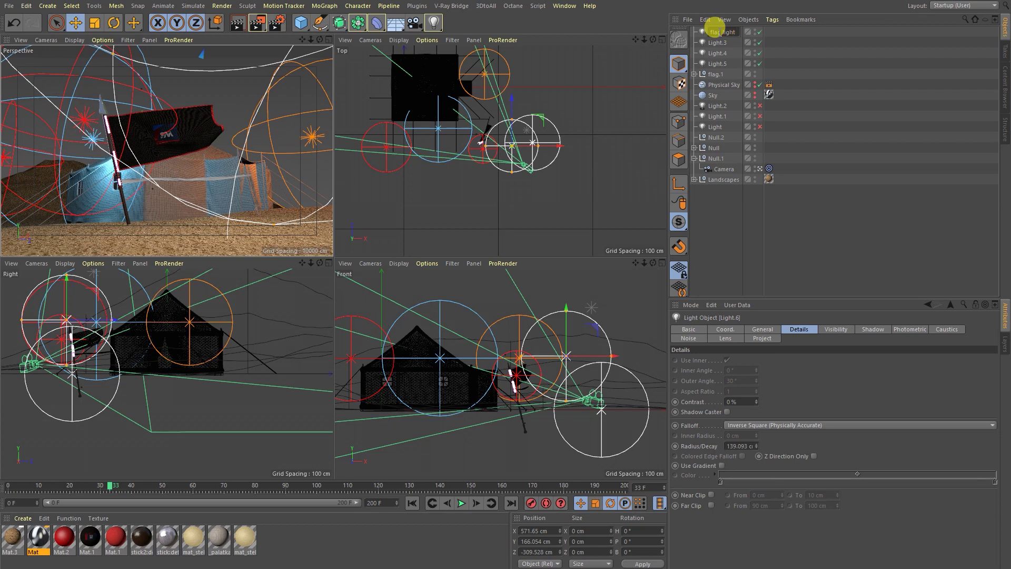
key(Return)
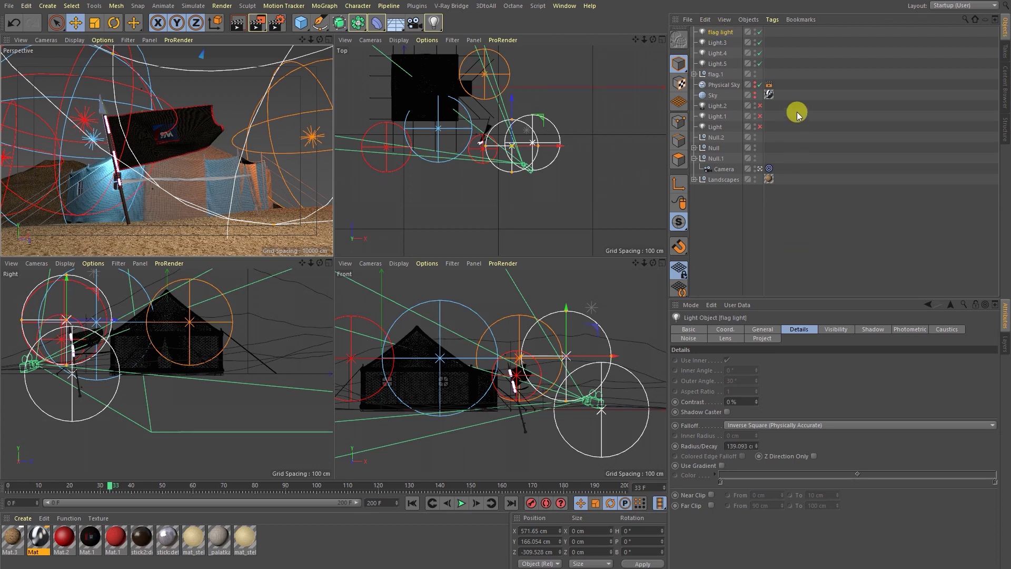
- Set the flag light's project mode to Include and add the flag.1 group to its object list
click(764, 338)
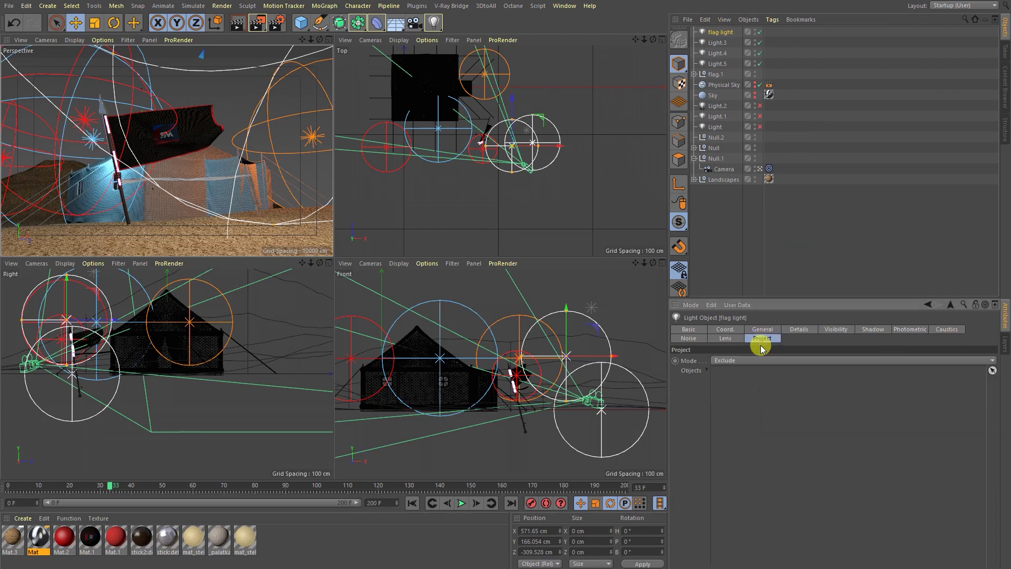
click(738, 359)
click(738, 361)
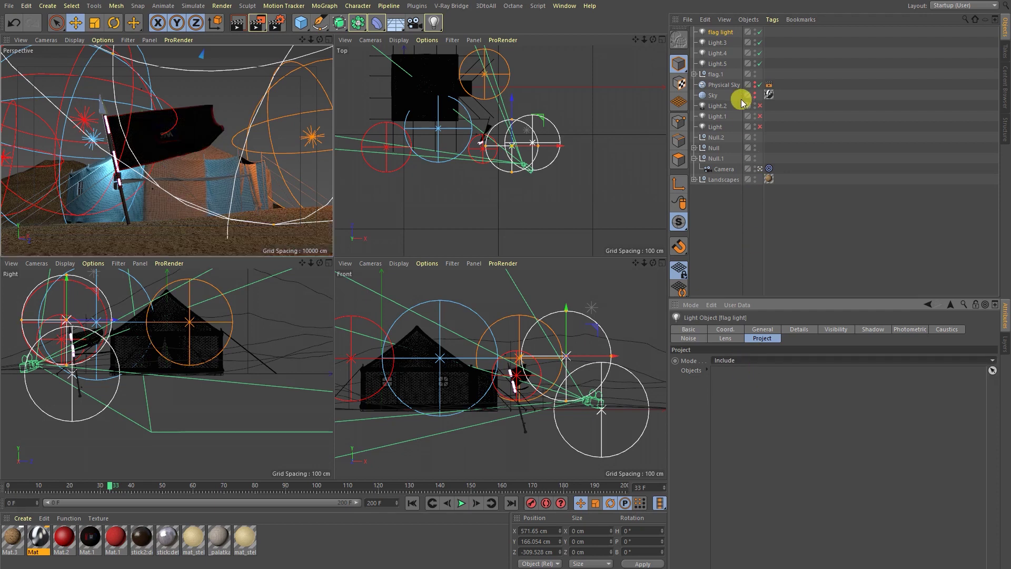
drag(712, 73, 763, 391)
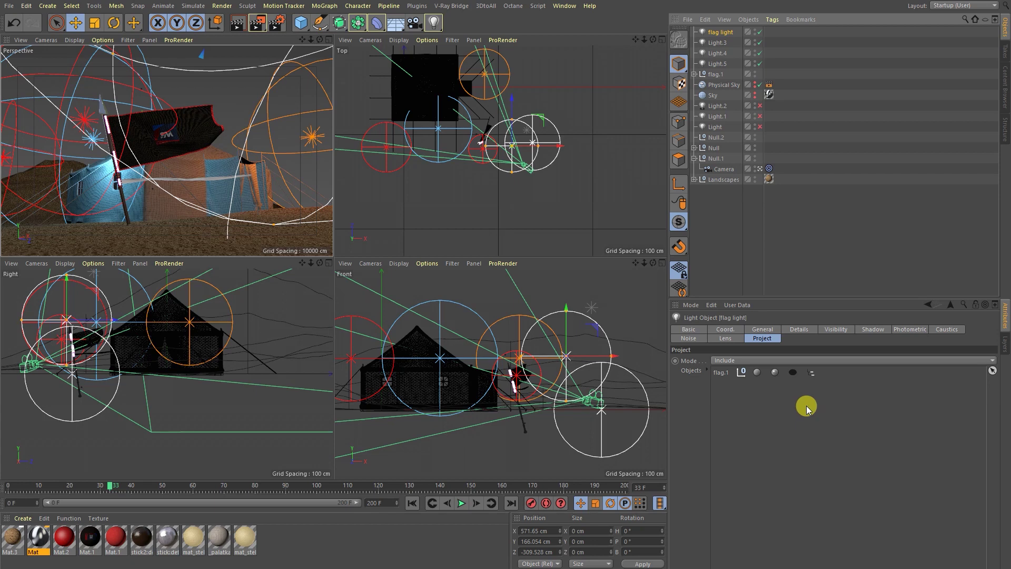
- Switch the flag light's project mode to Exclude for comparison, and restore it to Include
click(727, 360)
click(727, 383)
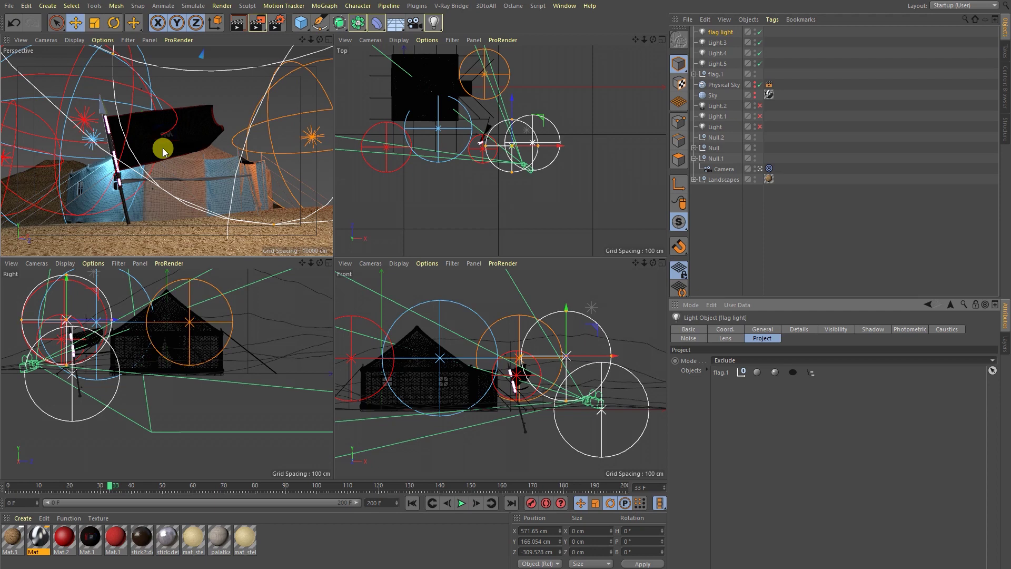
click(784, 362)
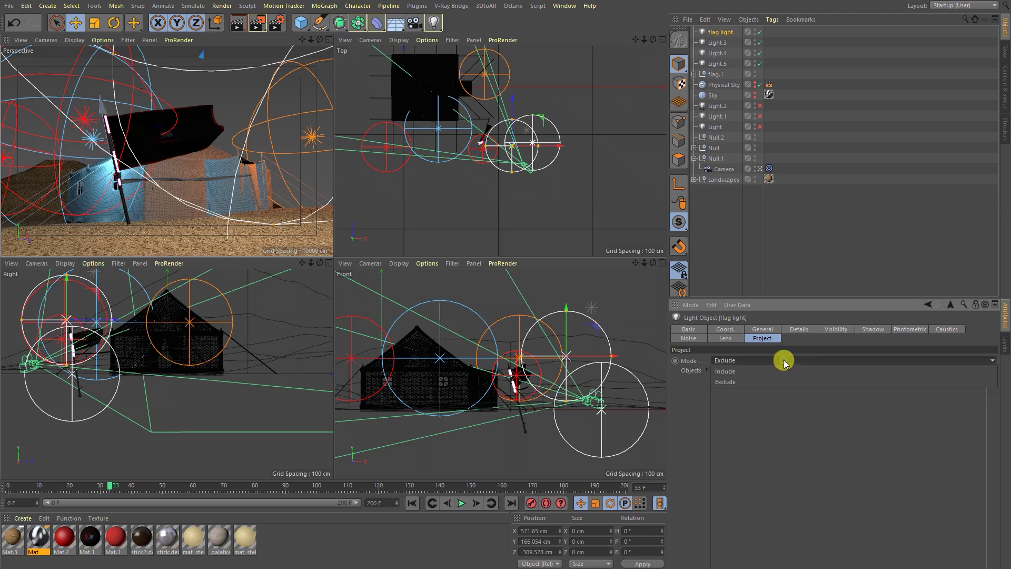
click(768, 371)
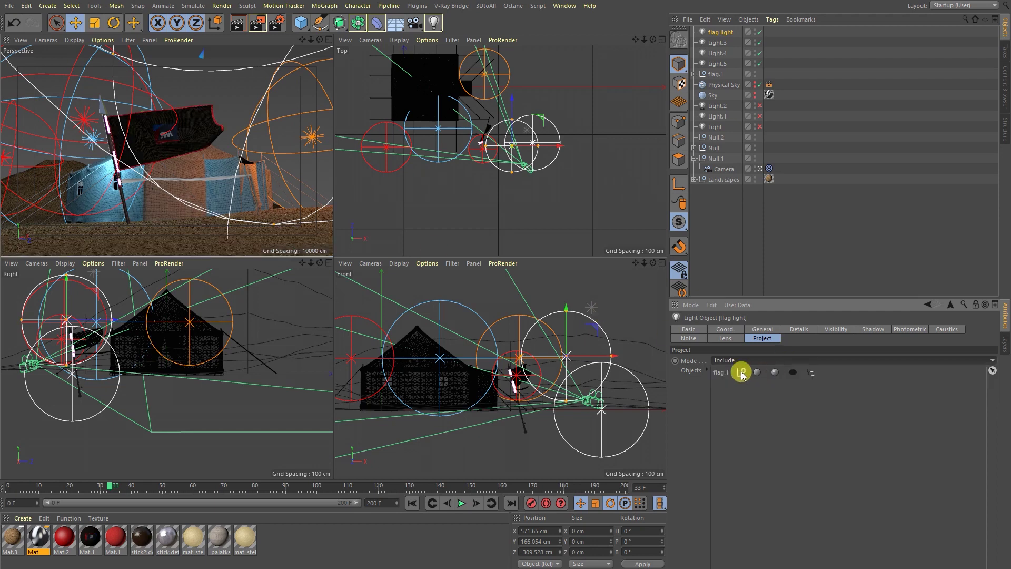
- Raise the flag light's intensity to 182%, render the perspective view and deselect the light
middle_click(213, 174)
click(763, 329)
mouse_move(750, 533)
mouse_down()
mouse_move(751, 508)
mouse_move(747, 533)
mouse_up()
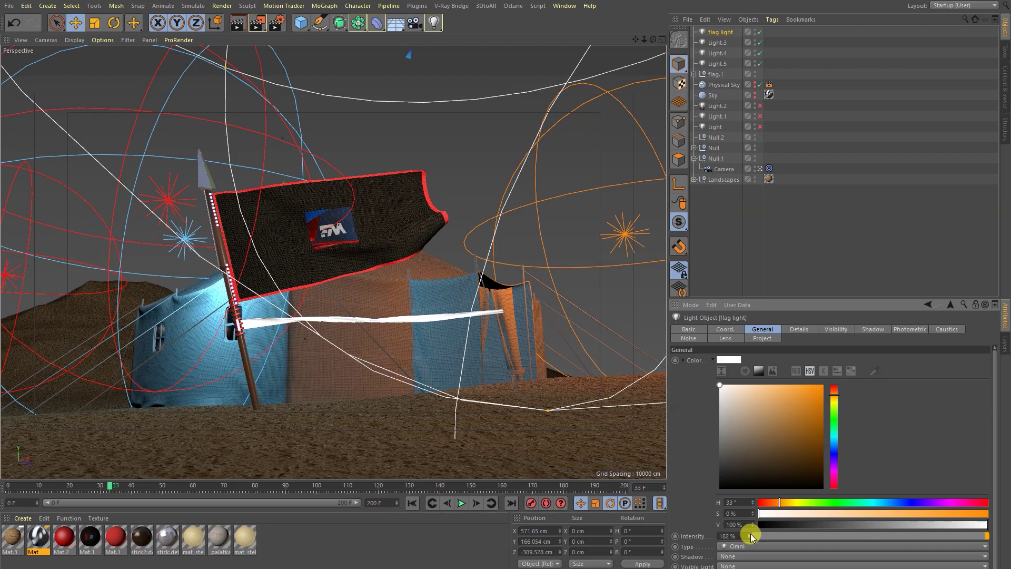
click(232, 27)
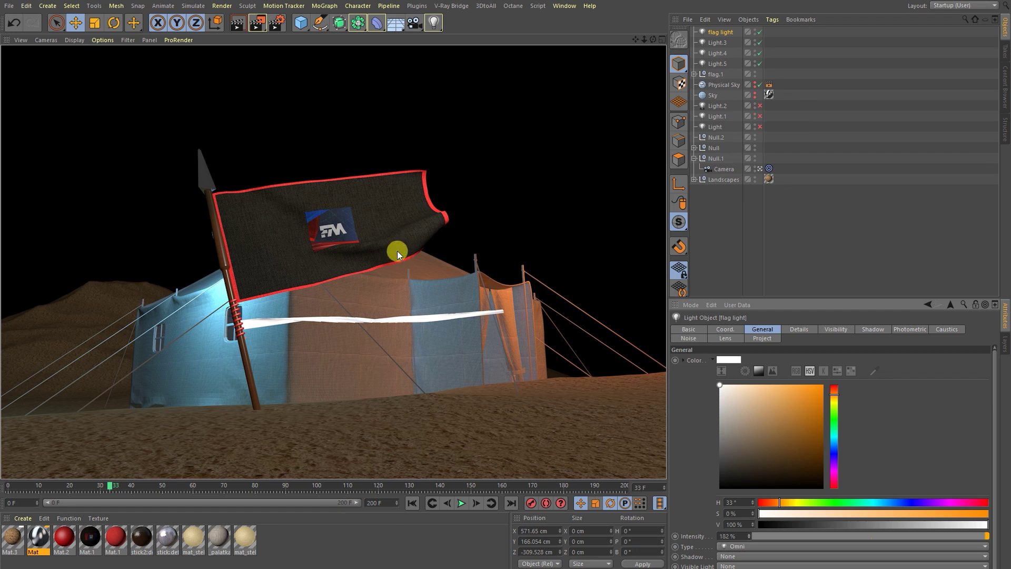
click(716, 235)
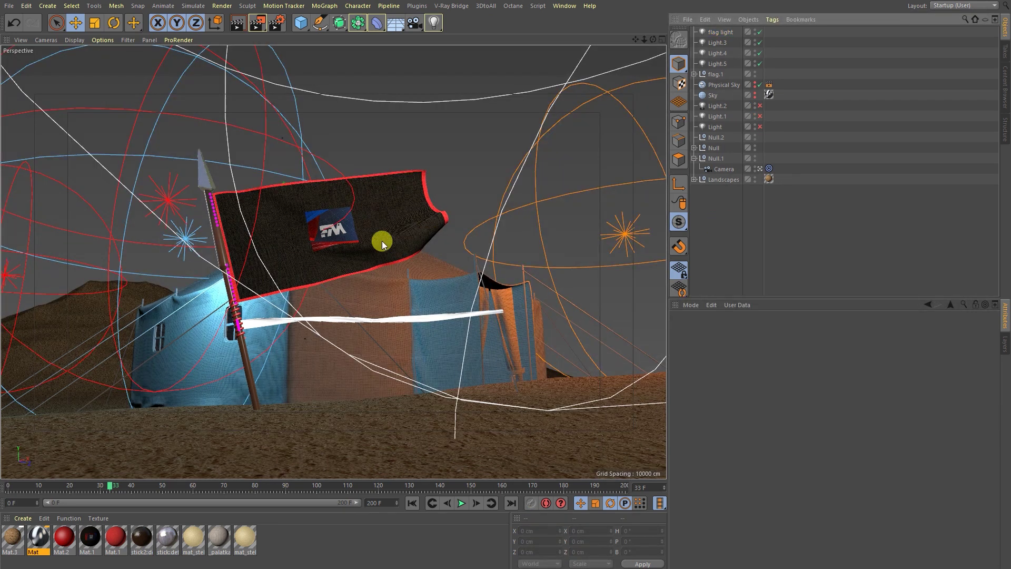